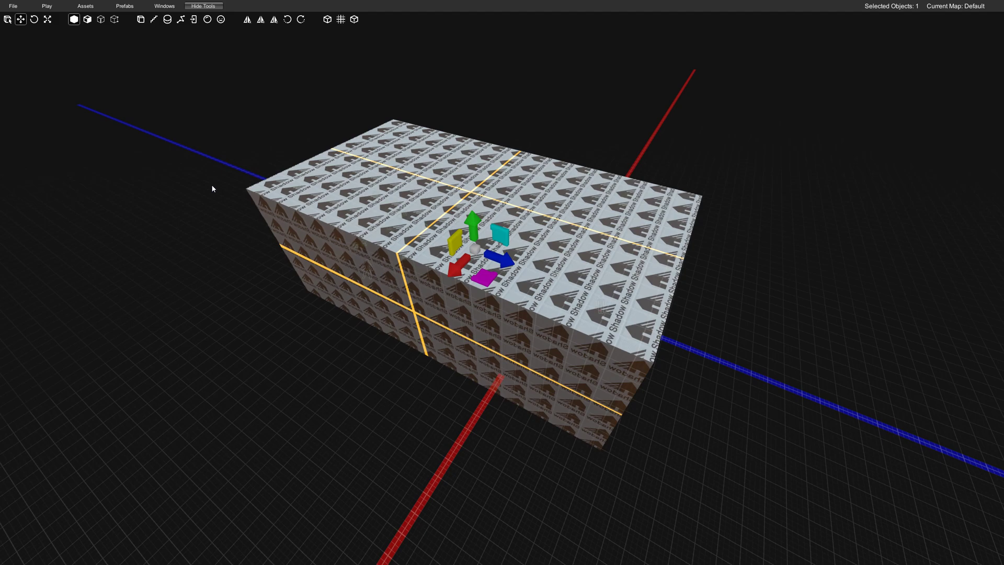
- Open the Layers window and toggle the Default Base Layer's objects hidden and visible again
key("d")
mouse_move(385, 238)
right_mouse_down()
mouse_move(351, 225)
mouse_move(369, 228)
right_mouse_up()
key("w")
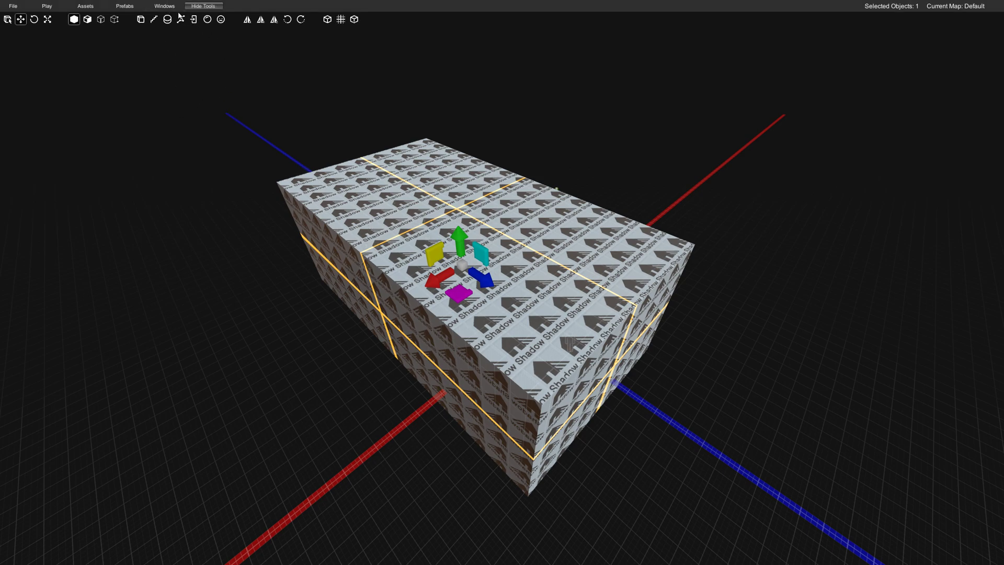
left_click(164, 6)
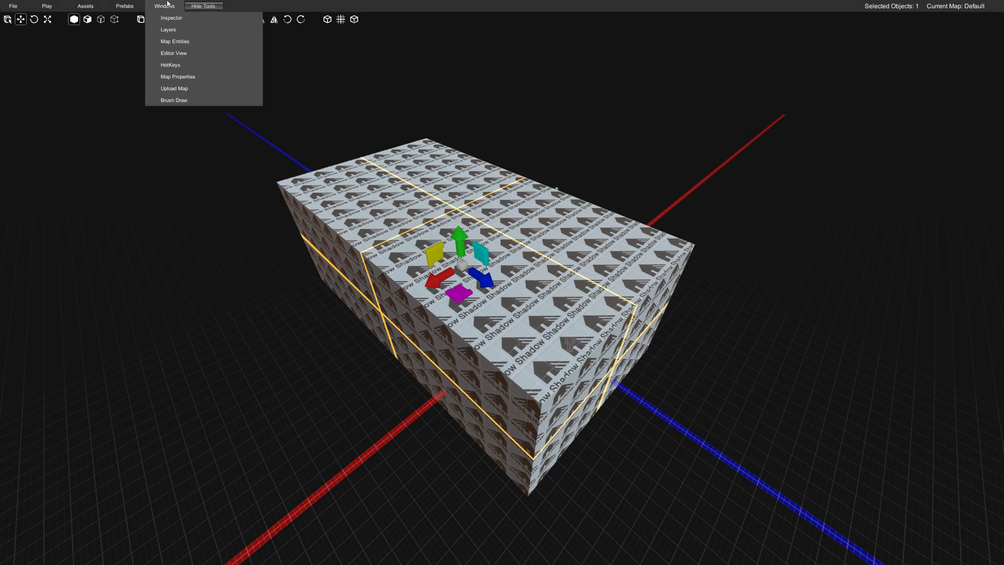
left_click(168, 30)
left_click_drag(93, 84, 94, 59)
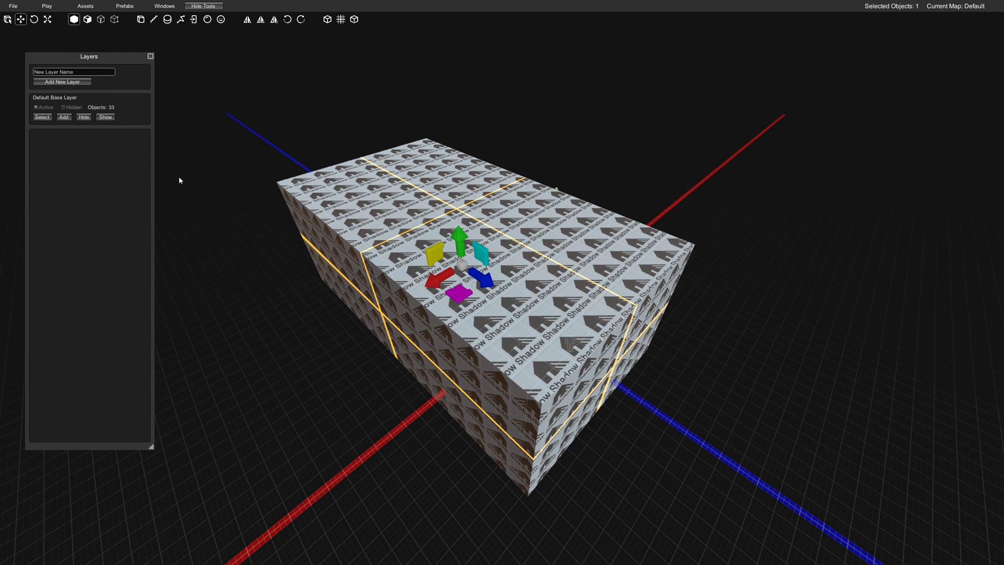
left_click(82, 118)
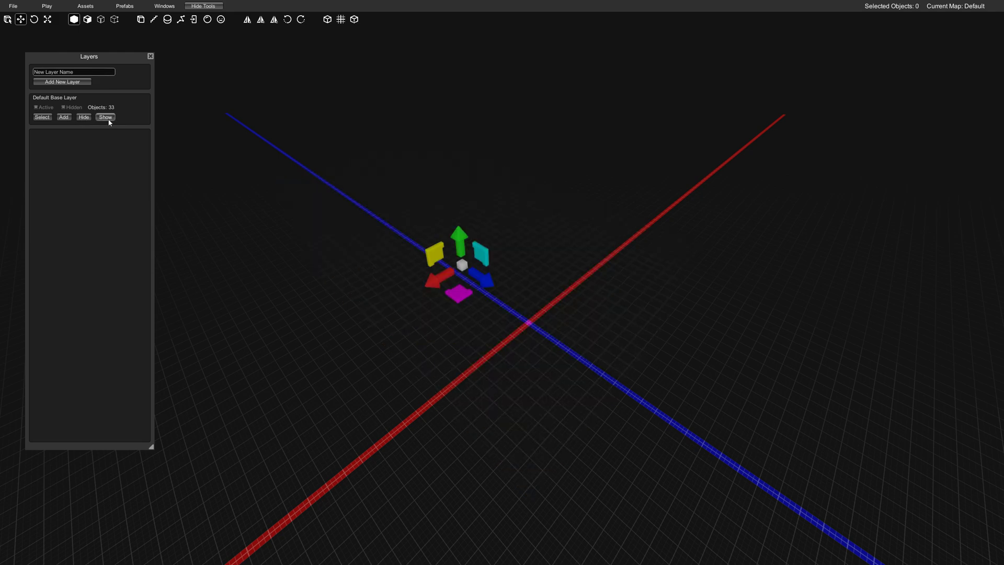
left_click(106, 118)
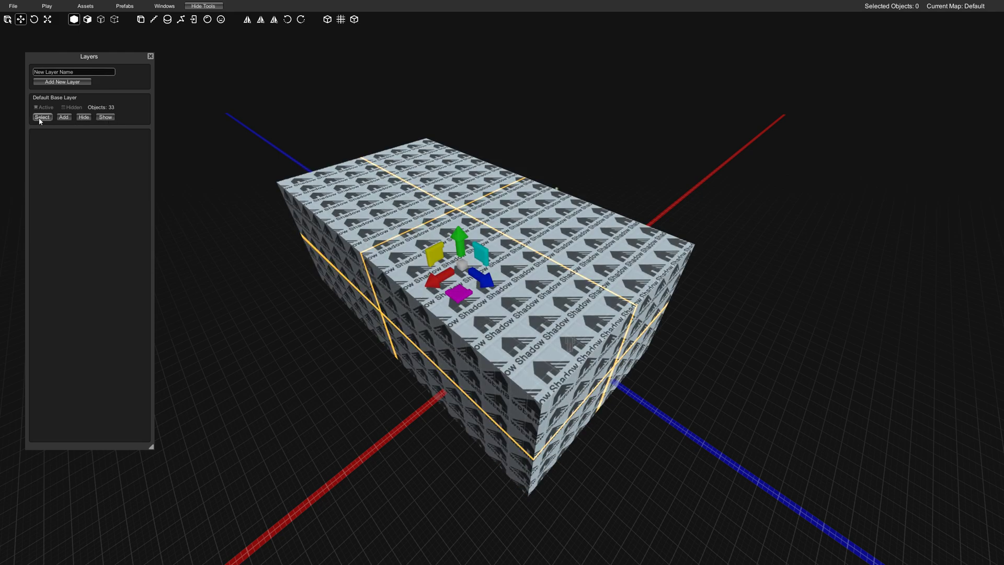
- Select every object in the Default Base Layer and look over the selection from inside and outside the map
left_click(42, 117)
key("w")
right_click_drag(490, 316, 458, 302)
scroll(459, 304, "down", 10)
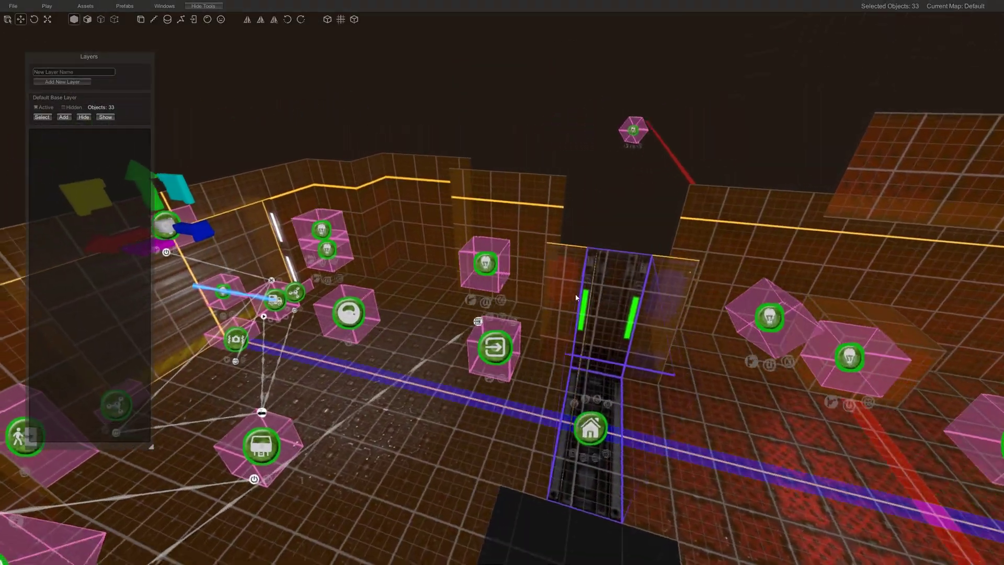
scroll(548, 312, "down", 5)
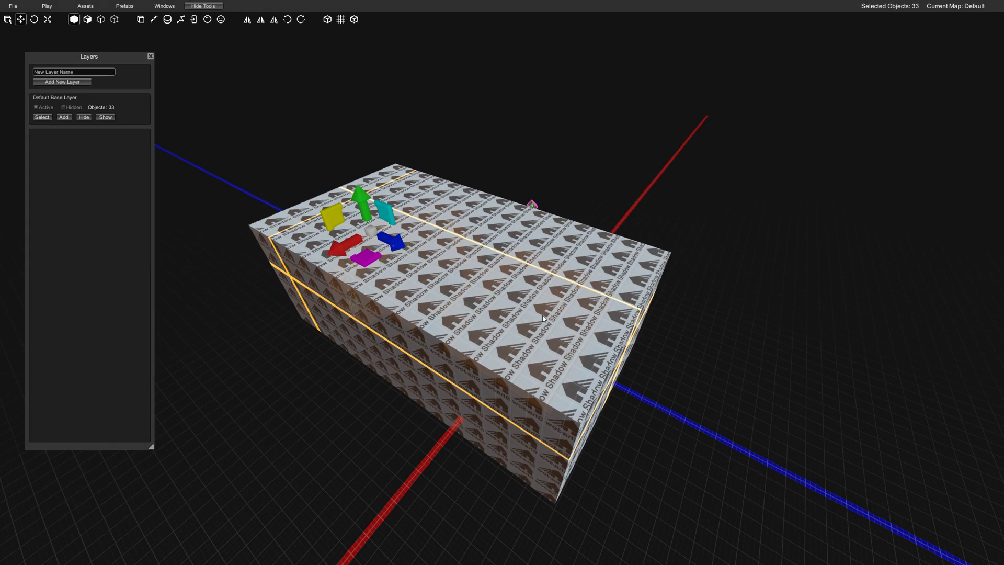
- Scale up the outer shadow box in all directions until it surrounds the view, and clear the selection
left_click(512, 361)
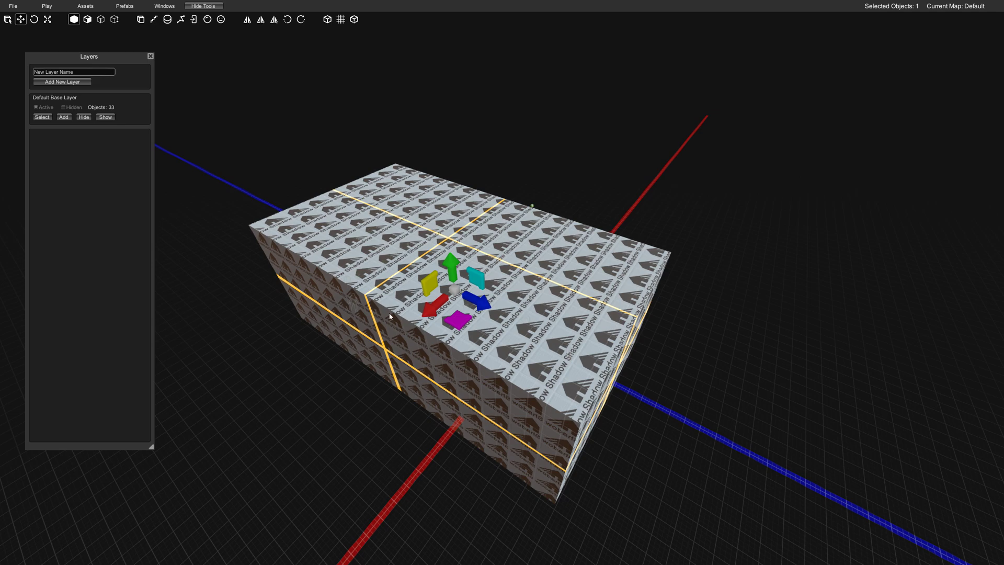
right_click_drag(389, 316, 386, 339)
key("r")
left_click_drag(463, 268, 876, 469)
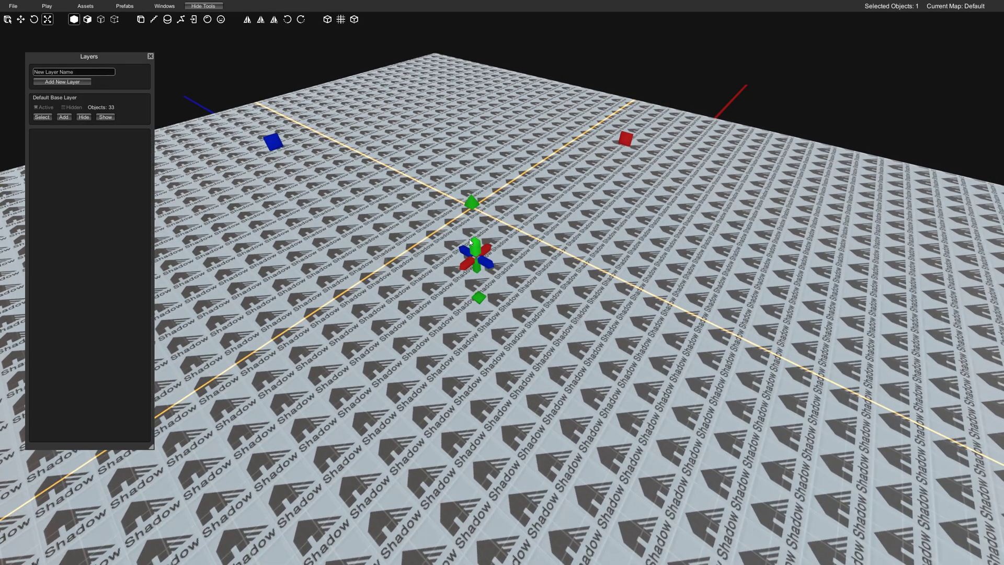
left_click_drag(470, 241, 470, 225)
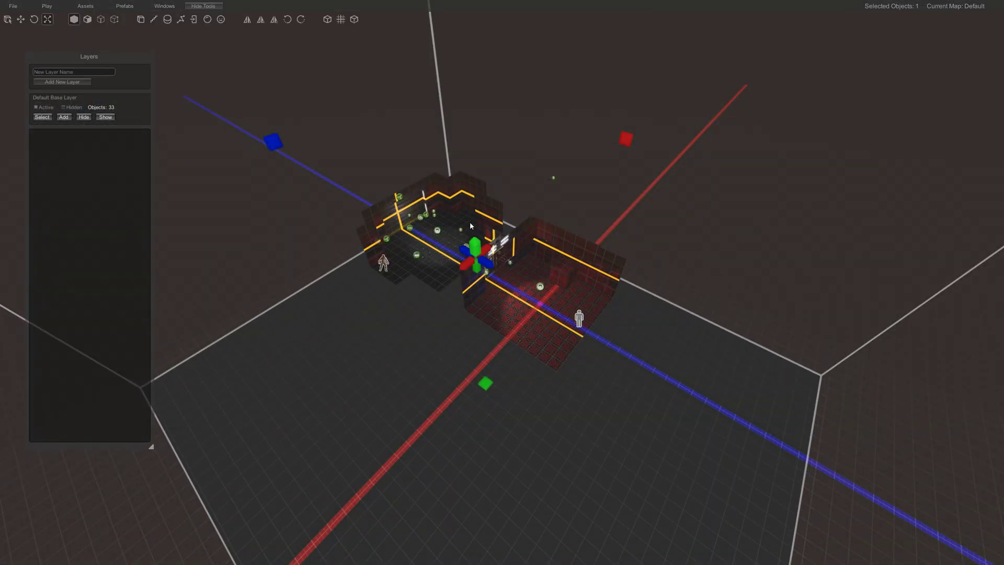
key("Tab")
- Create two new layers named Room_1 and Room_2
key("w")
mouse_move(479, 324)
right_mouse_down()
mouse_move(485, 348)
mouse_move(491, 338)
right_mouse_up()
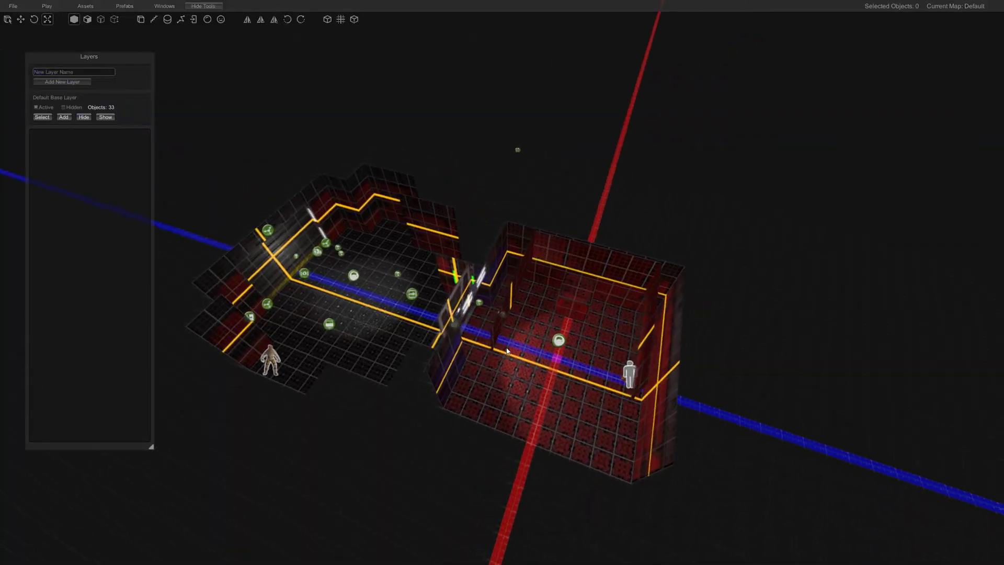
right_click_drag(540, 246, 525, 246)
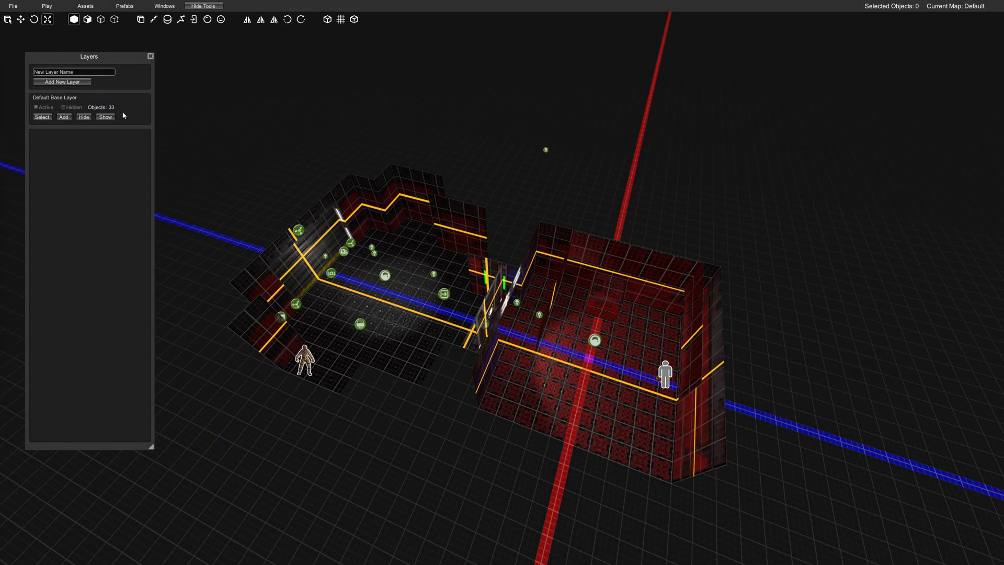
left_click_drag(111, 60, 115, 57)
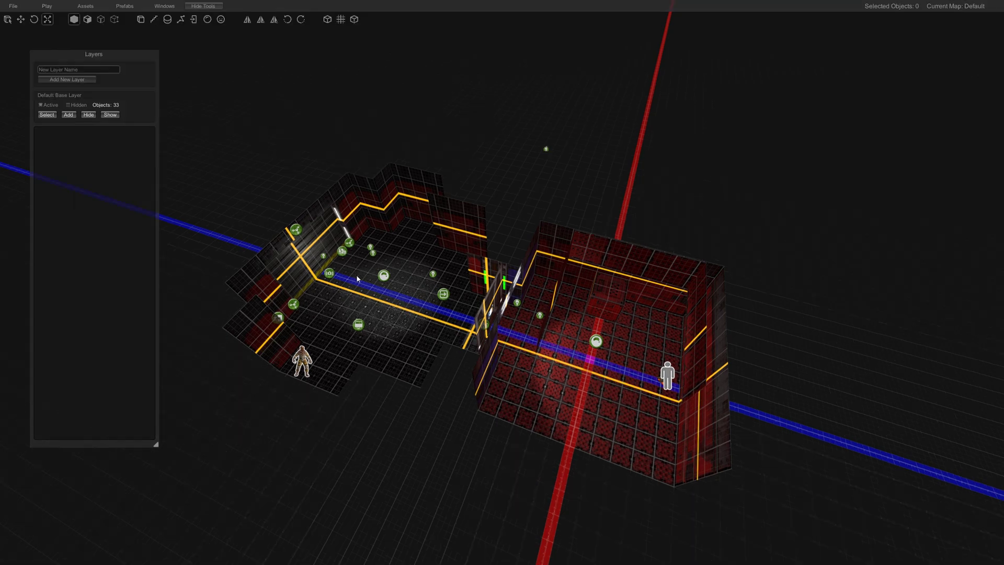
mouse_move(357, 276)
middle_mouse_down()
mouse_move(186, 250)
mouse_move(323, 264)
mouse_move(352, 278)
middle_mouse_up()
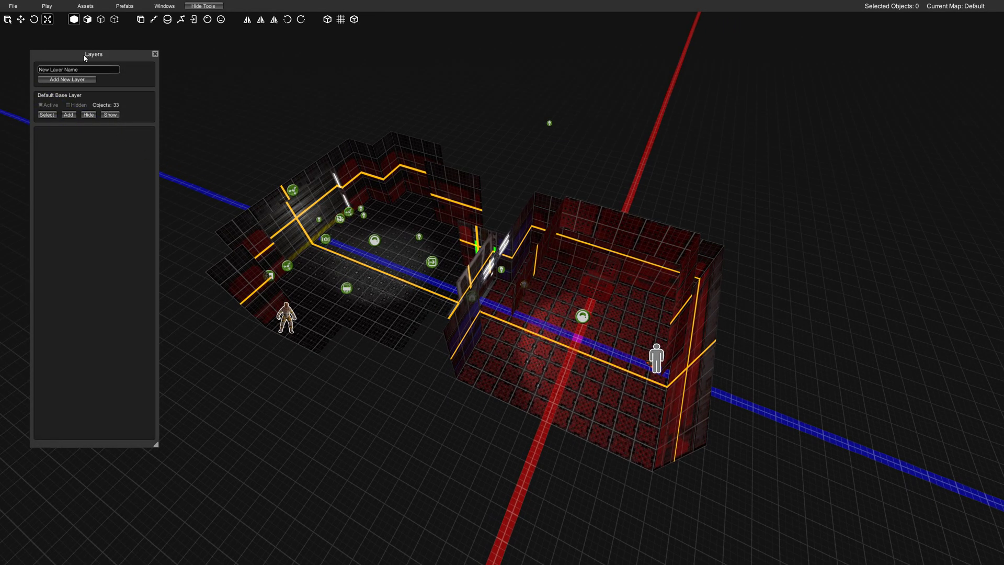
left_click_drag(78, 69, 29, 69)
type("Room 1")
left_click(68, 80)
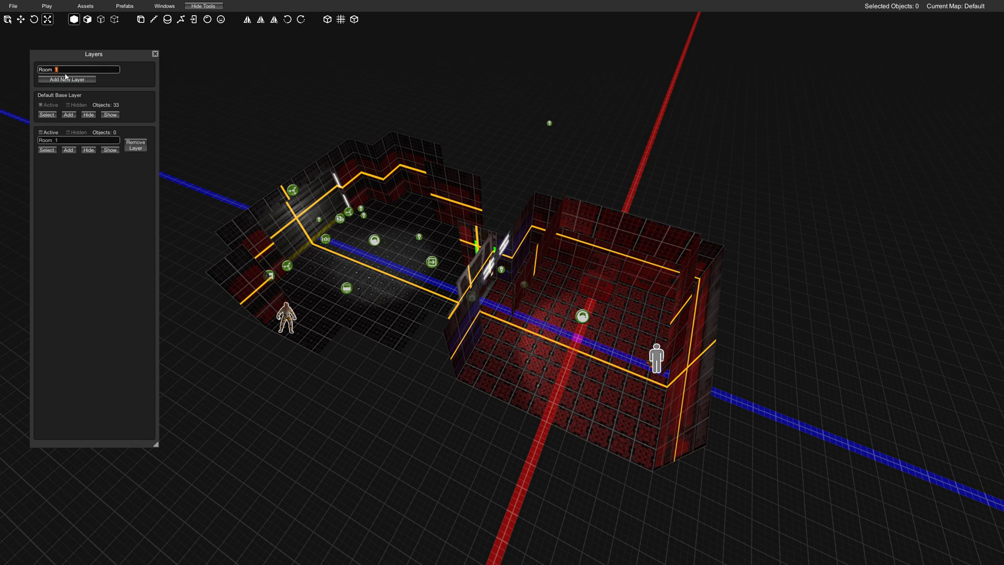
type("2")
left_click(67, 79)
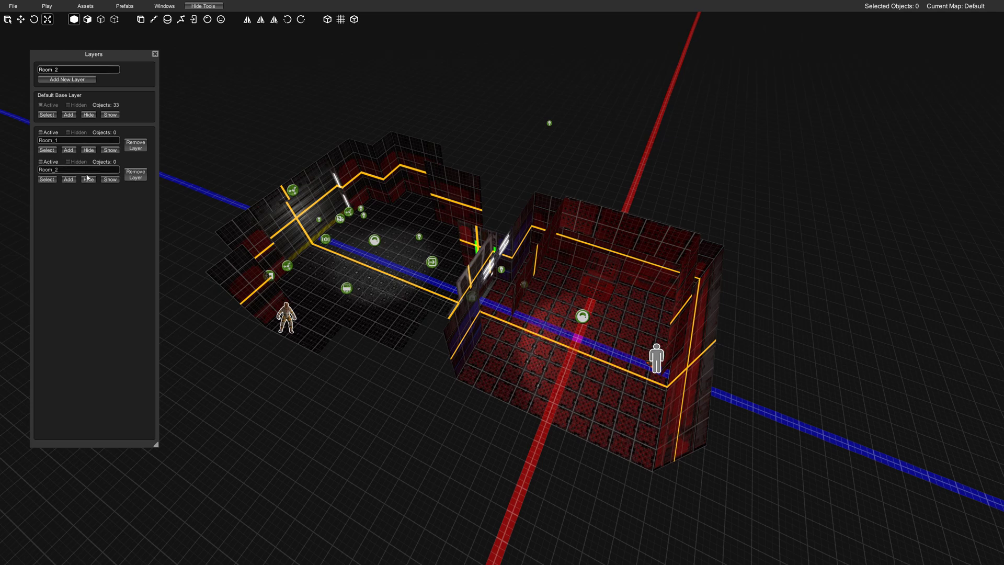
- Assign the red room's objects, without the doorway, to the Room_1 layer and hide that layer
middle_click_drag(544, 252, 621, 277)
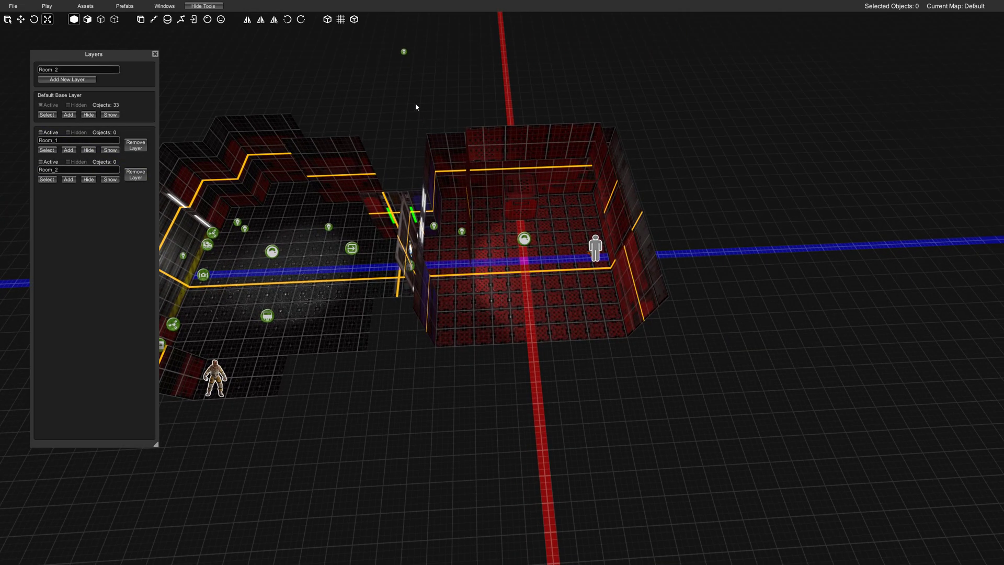
left_click_drag(405, 98, 670, 347)
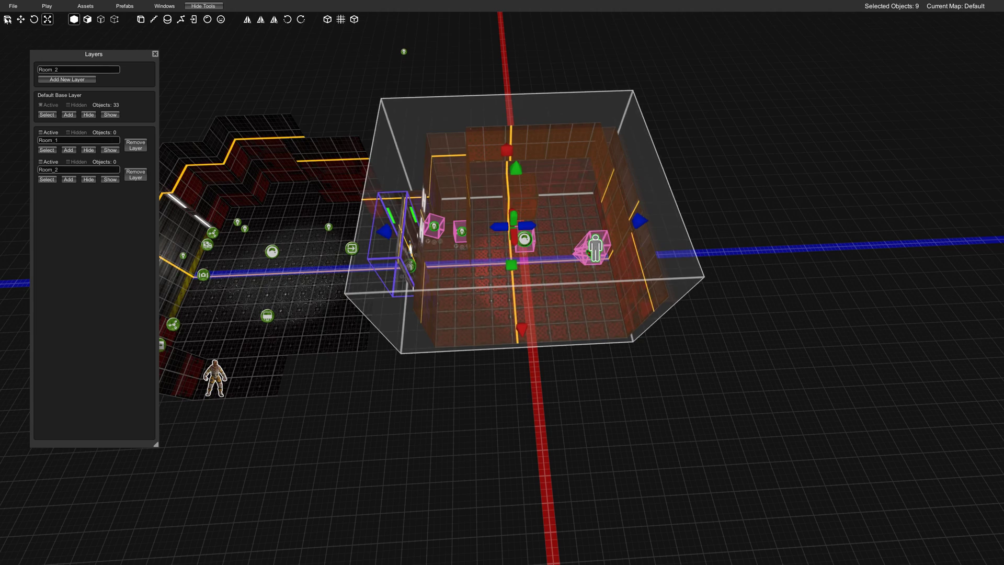
left_click(7, 19)
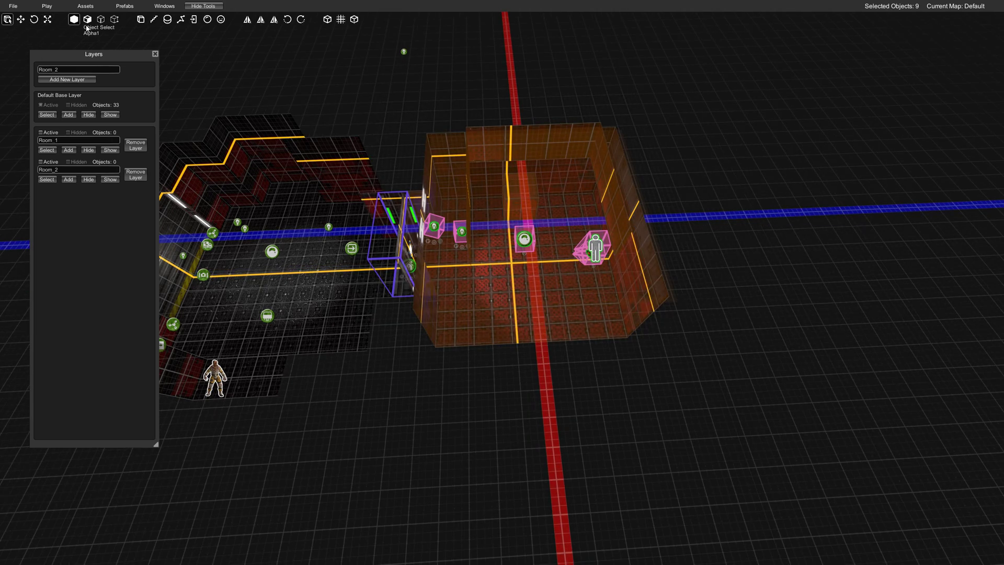
left_click(473, 133)
left_click_drag(405, 99, 748, 365)
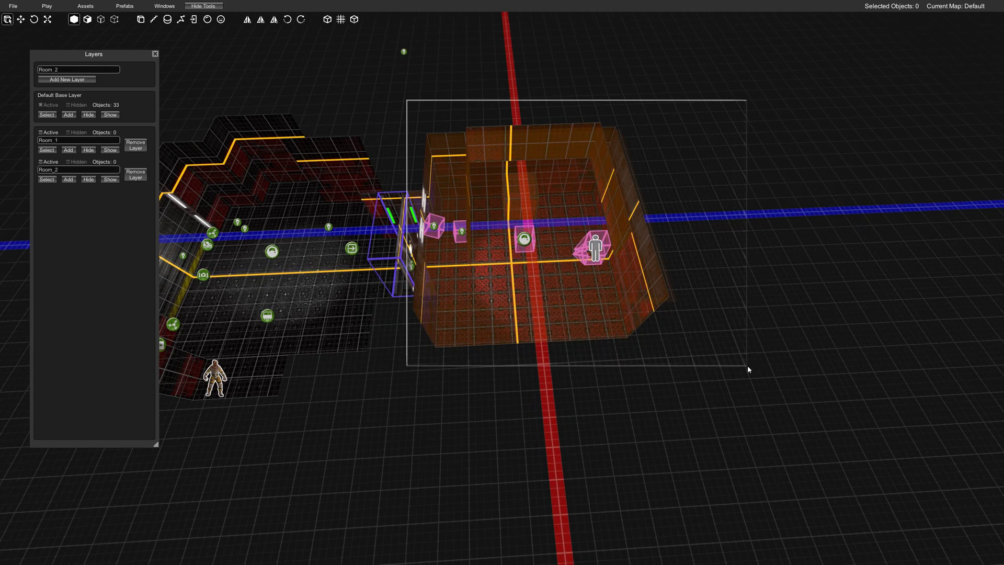
scroll(610, 334, "up", 5)
left_click(533, 296, "ctrl")
right_click_drag(689, 325, 652, 310)
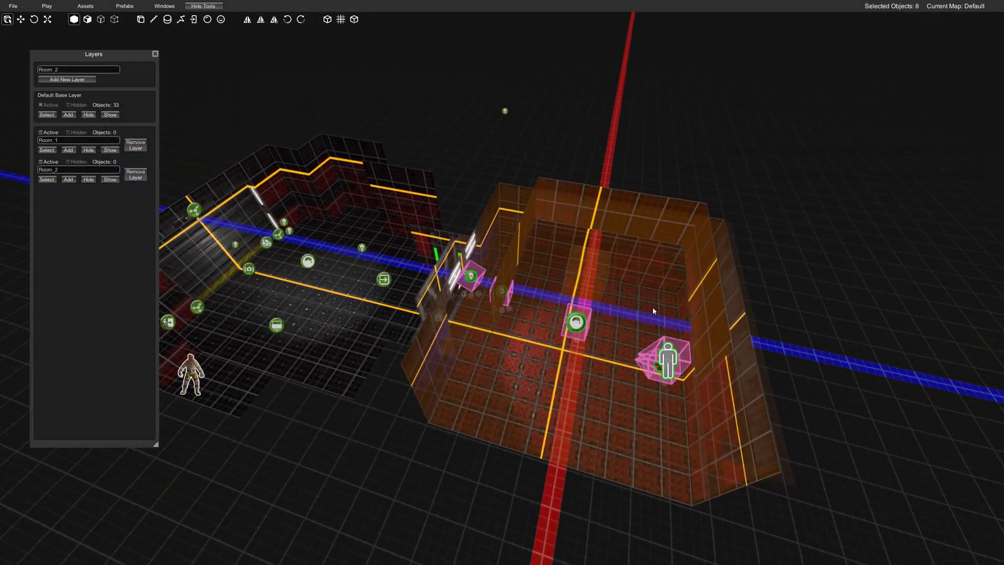
left_click(89, 150)
- Assign the dark room's objects and the doorway, without the outer shadow box, to the Room_2 layer and hide that layer
mouse_move(555, 260)
right_mouse_down()
mouse_move(649, 269)
mouse_move(559, 267)
right_mouse_up()
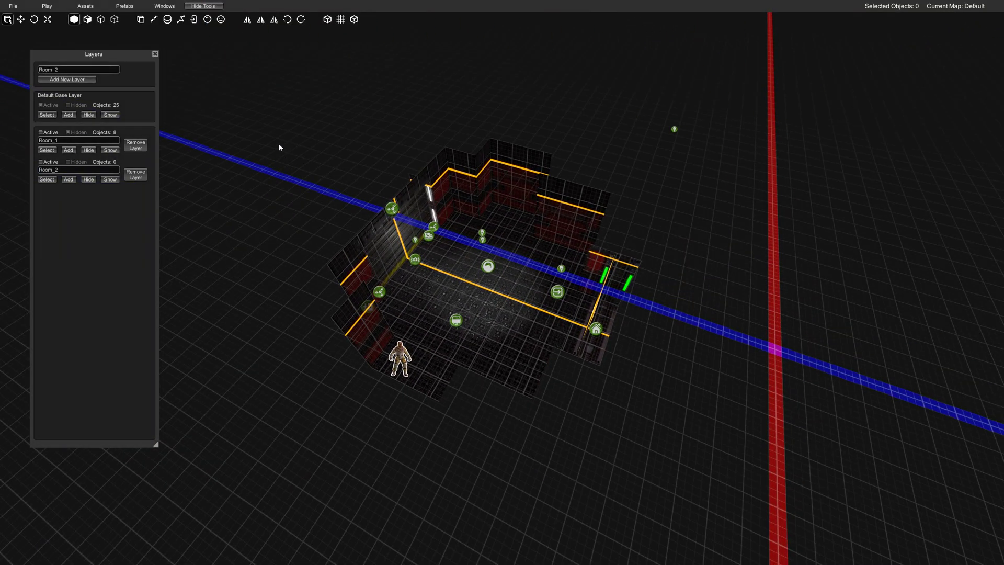
left_click_drag(266, 130, 652, 418)
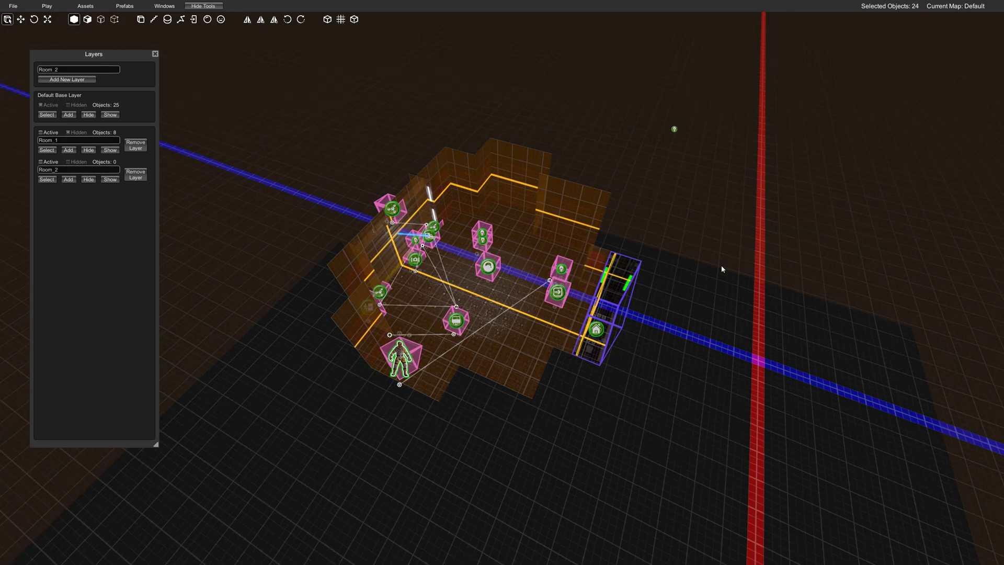
middle_click_drag(385, 249, 506, 321)
left_click_drag(312, 193, 634, 526)
middle_click_drag(634, 526, 514, 456)
key("w")
right_click_drag(514, 457, 493, 469)
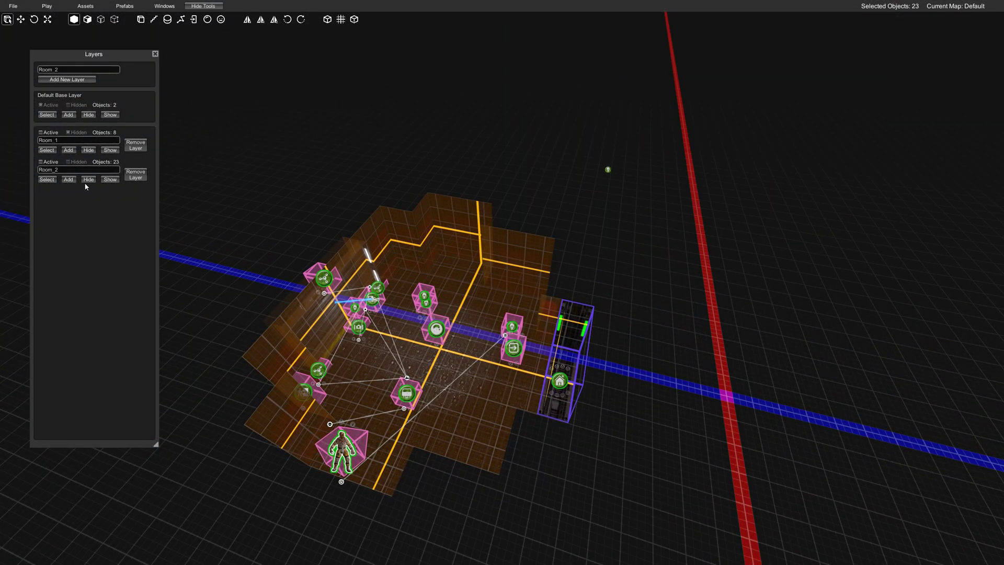
left_click(88, 181)
- Select the light that still belongs to the Default Base Layer and view it up close
middle_click_drag(591, 284, 576, 245)
left_click(613, 181)
middle_click_drag(575, 193, 475, 285)
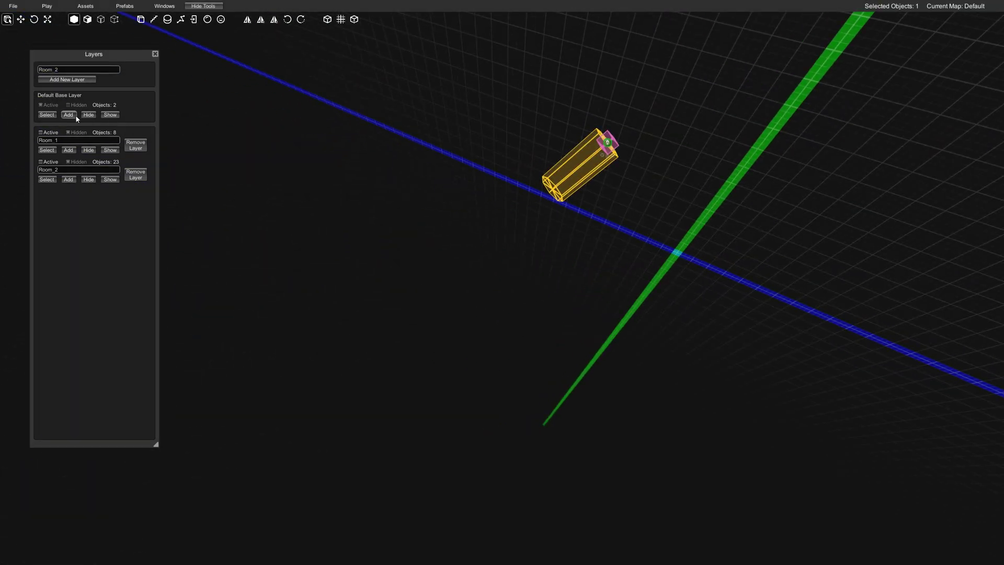
right_click_drag(500, 225, 505, 187)
key("s")
key("w")
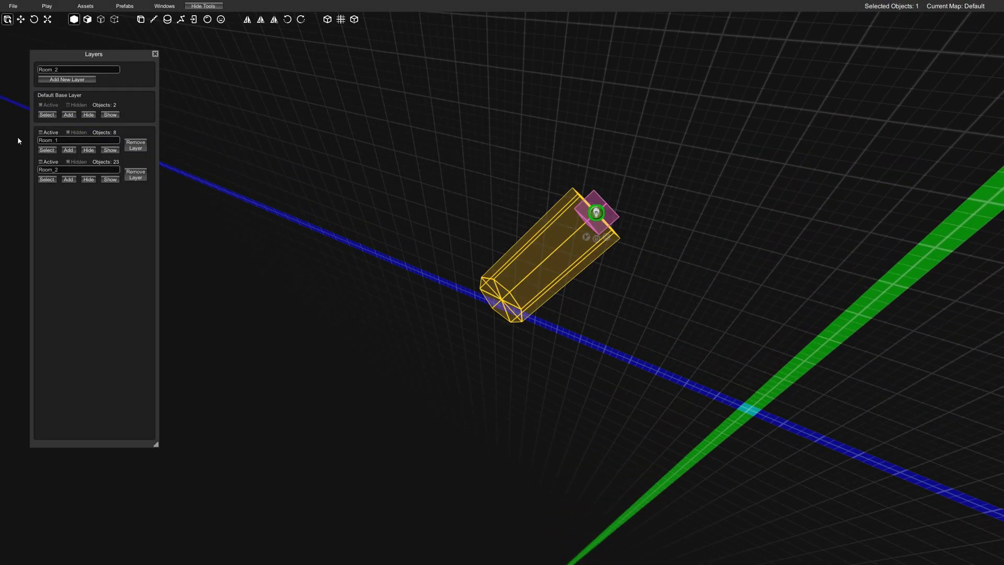
- Show the Room_2 and Room_1 layers again and check both rooms in the view
left_click(105, 181)
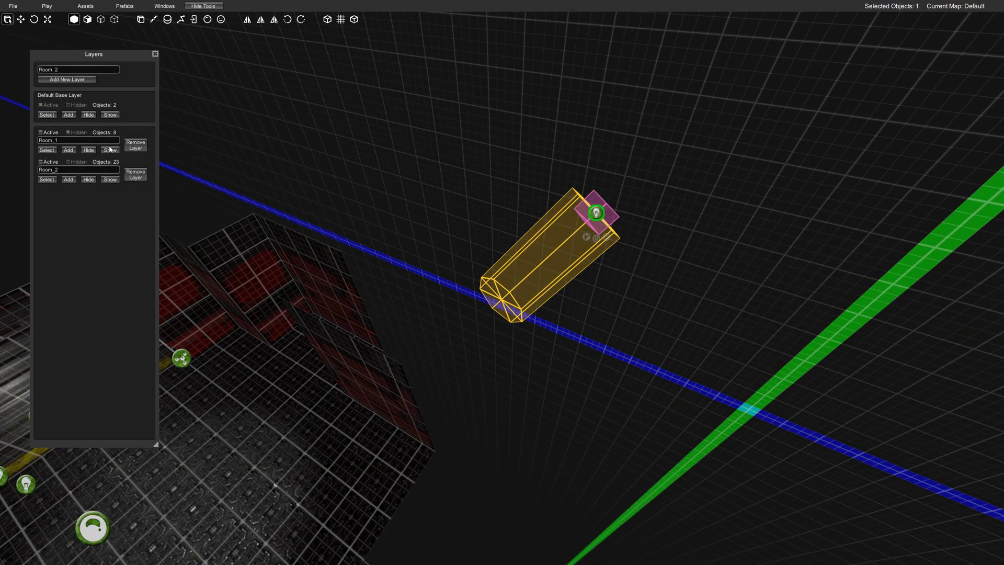
left_click(111, 150)
key("s")
right_click_drag(513, 231, 522, 229)
key("w")
scroll(523, 228, "up", 3)
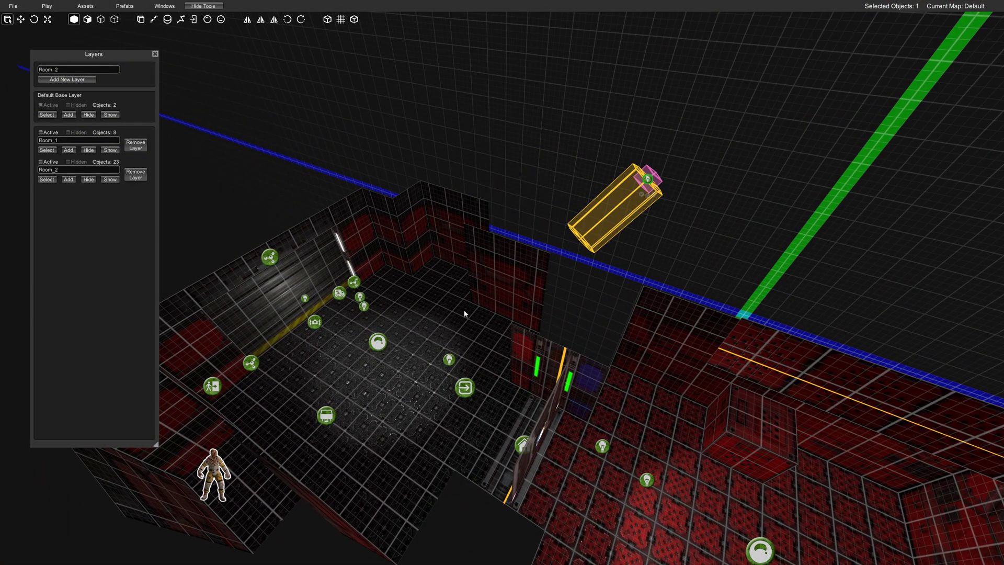
key("s")
right_click_drag(463, 310, 464, 310)
key("d")
right_click_drag(432, 340, 435, 341)
key("w")
key("a")
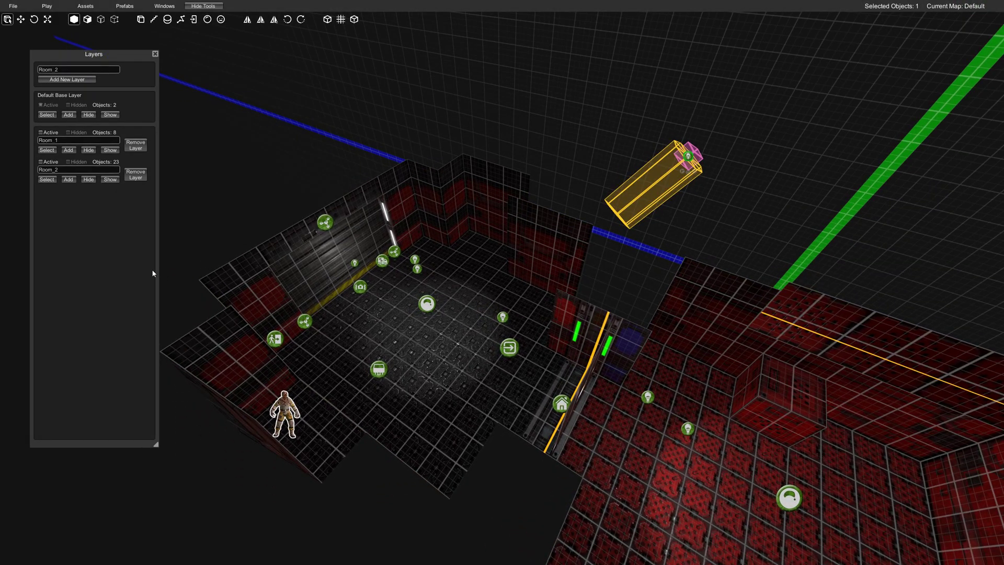
- Hide the Room_2 layer and playtest the map from its start
left_click(87, 179)
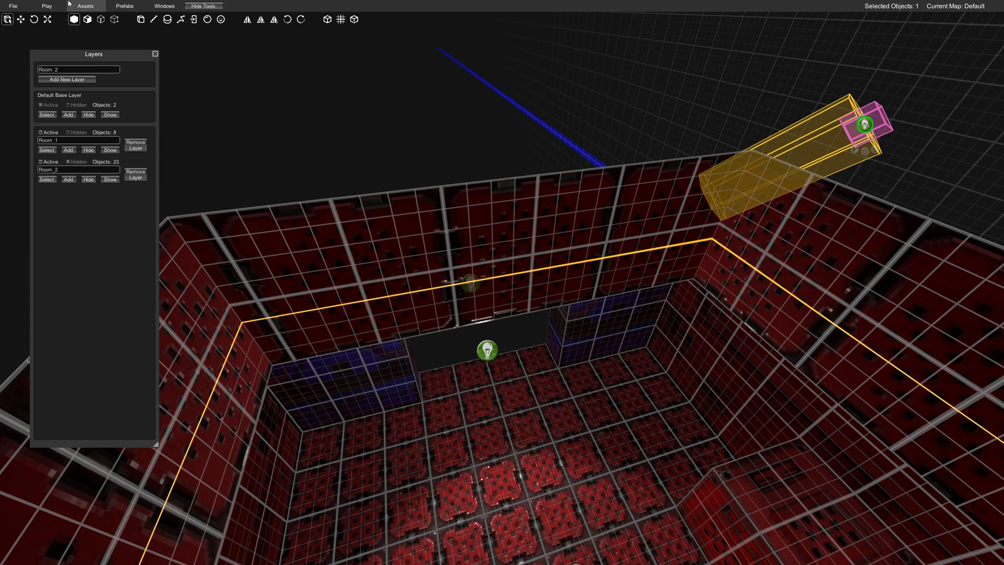
left_click(58, 6)
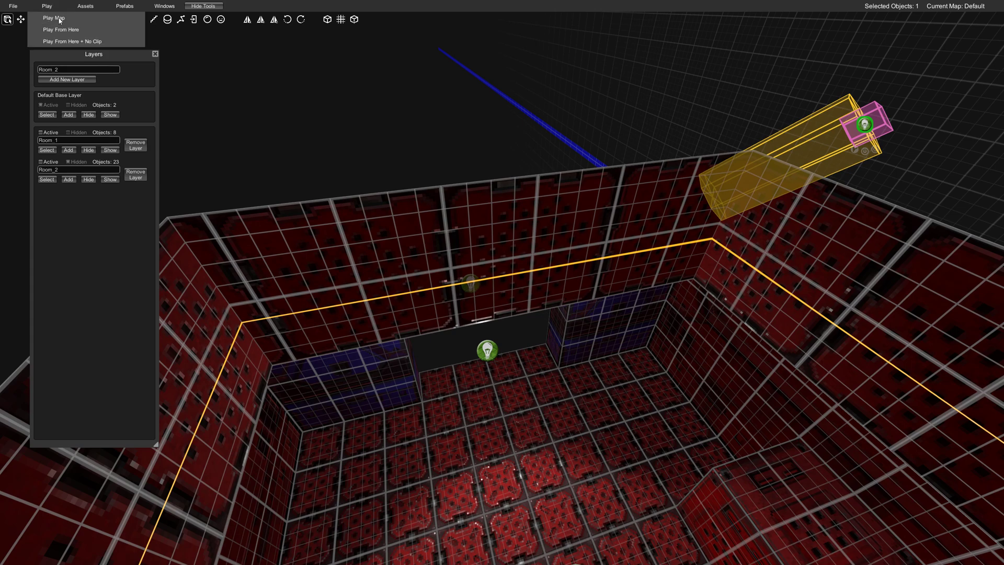
left_click(55, 18)
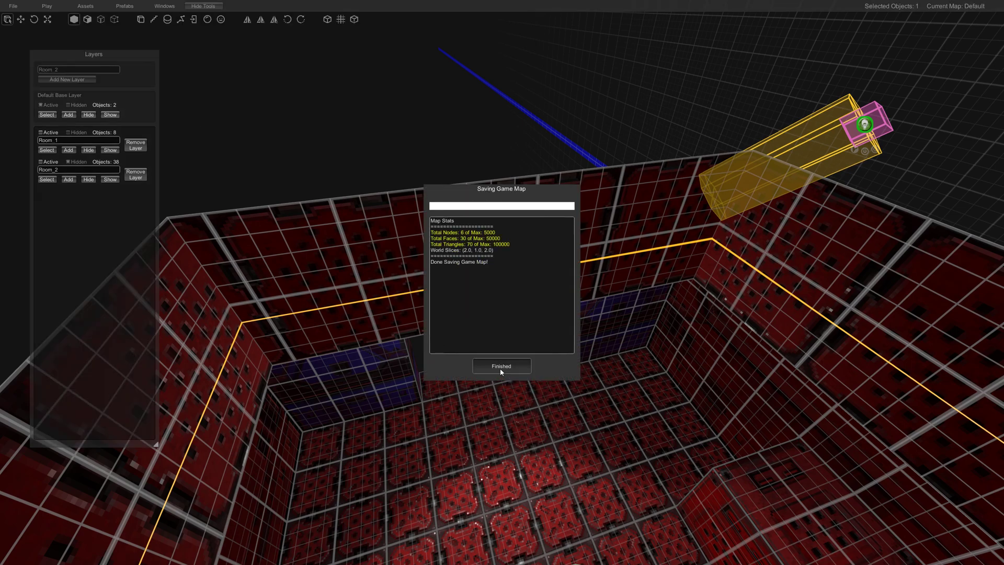
key("w")
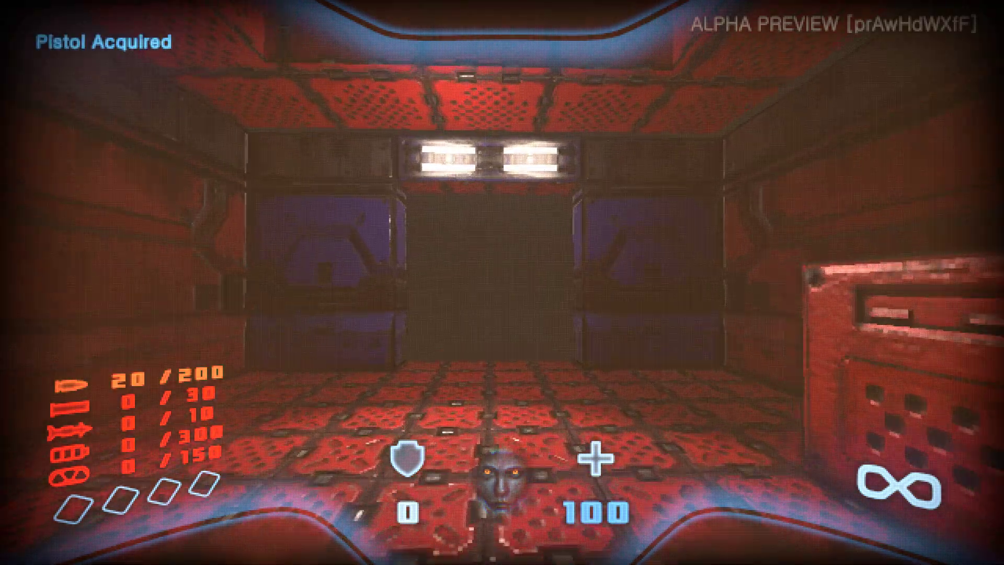
- Exit the playtest and show the Room_2 layer again
key("Escape")
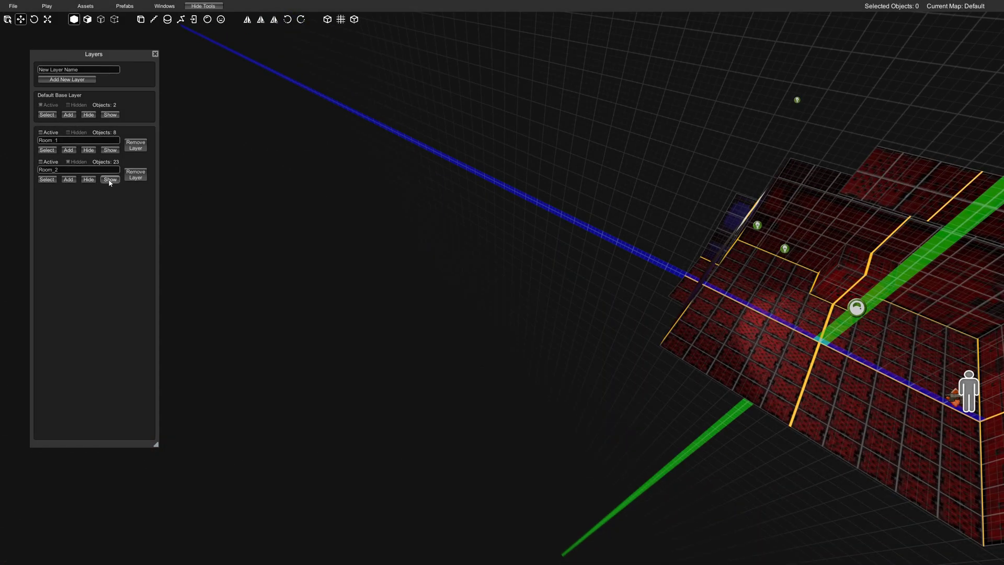
left_click(109, 182)
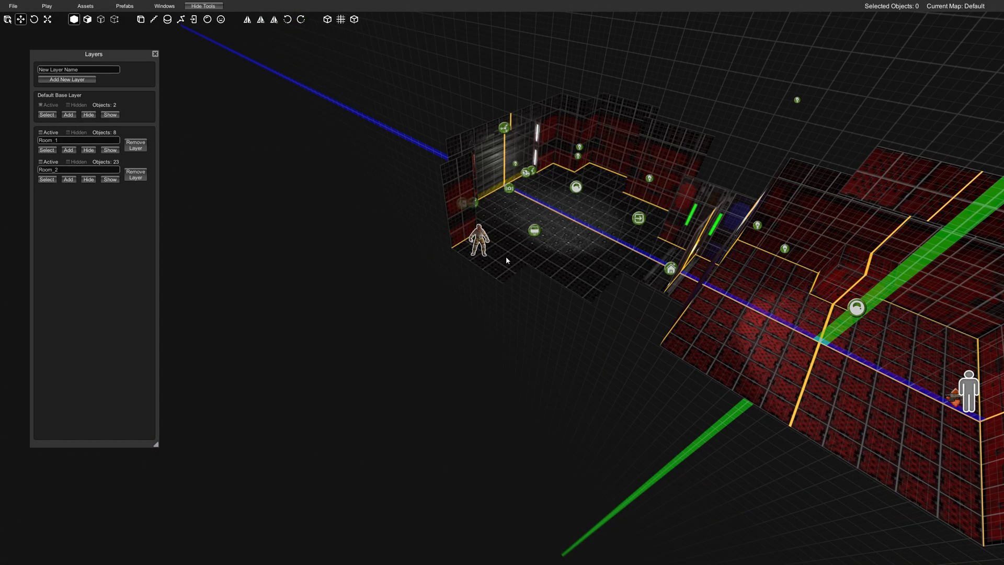
- Select the seven enemies in the red room and add them to a new layer named Combat_1
right_click_drag(506, 256, 541, 283)
key("w")
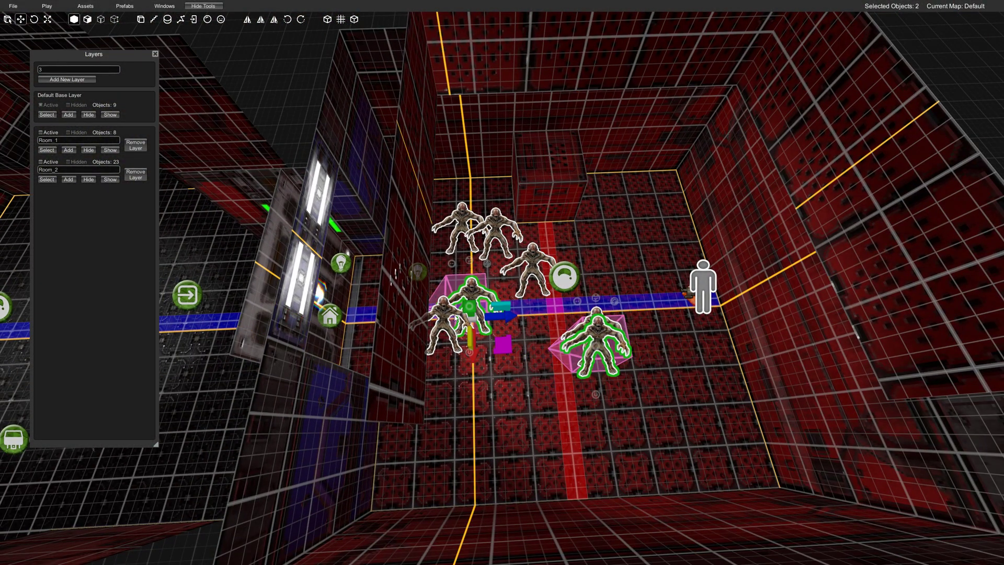
left_click(443, 319, "shift")
left_click(473, 290, "shift")
left_click(460, 220, "shift")
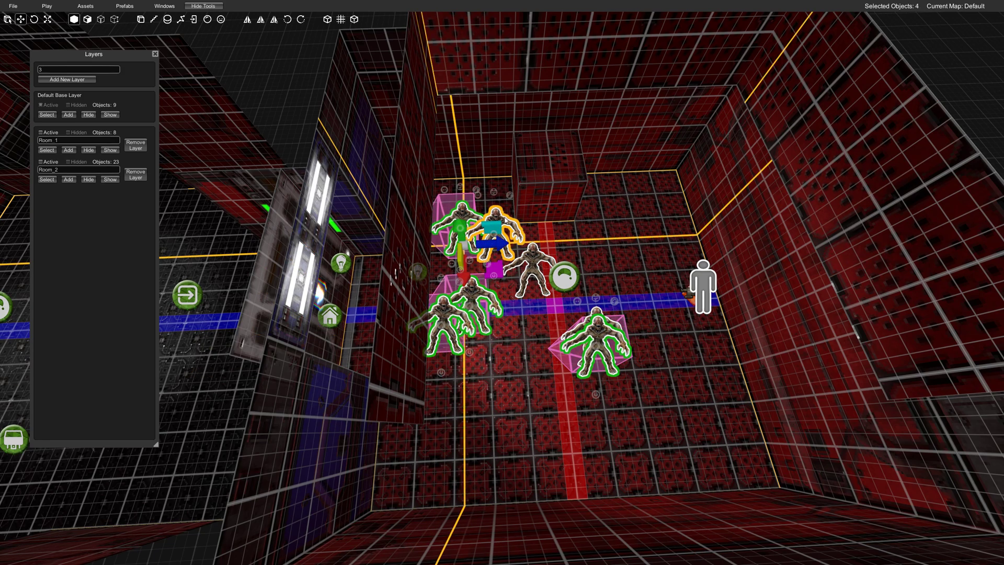
left_click(494, 228, "shift")
left_click(528, 257, "shift")
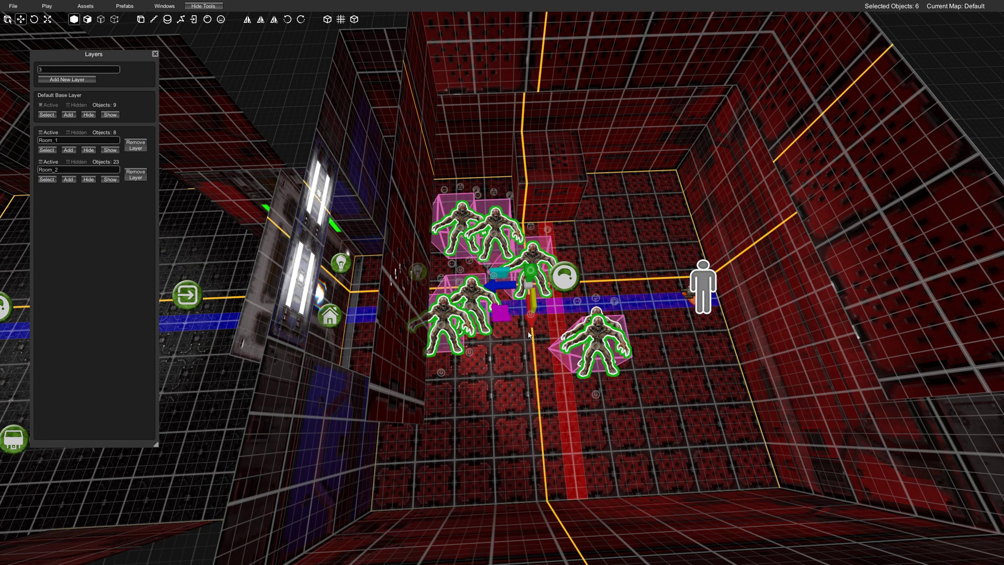
left_click(596, 330, "shift")
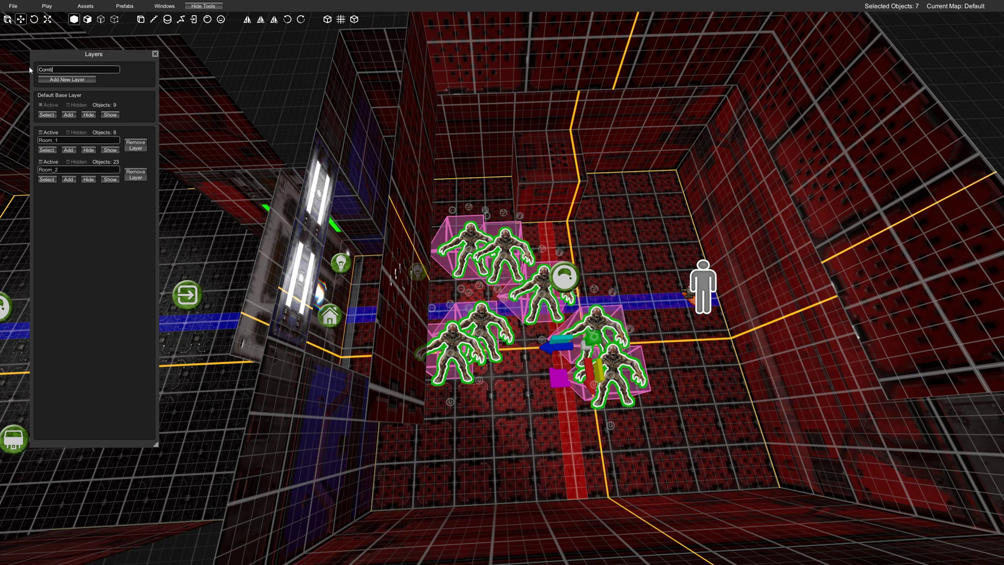
left_click(67, 79)
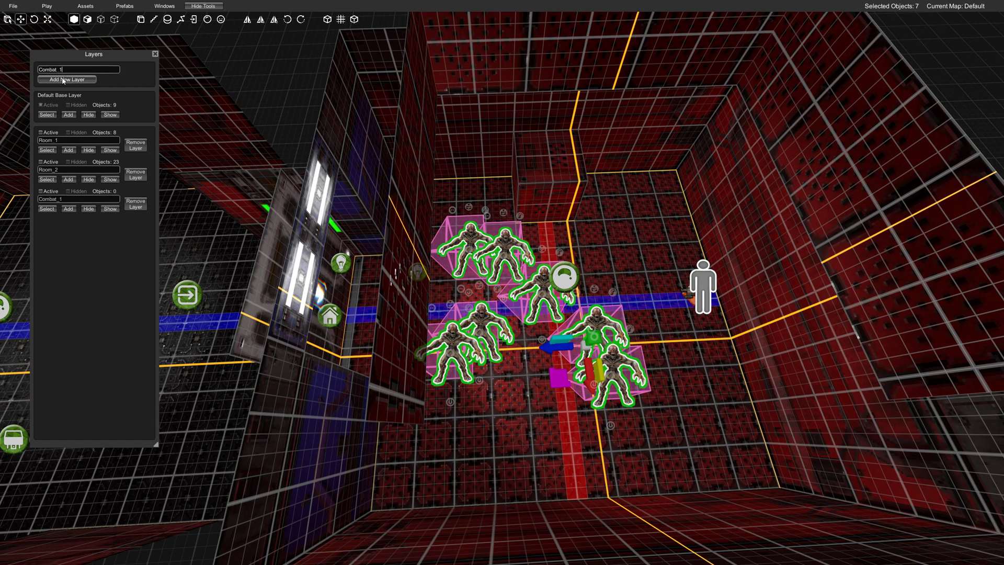
left_click(68, 209)
- Test the Combat_1 layer's visibility by hiding and showing it, leaving it hidden
left_click(89, 209)
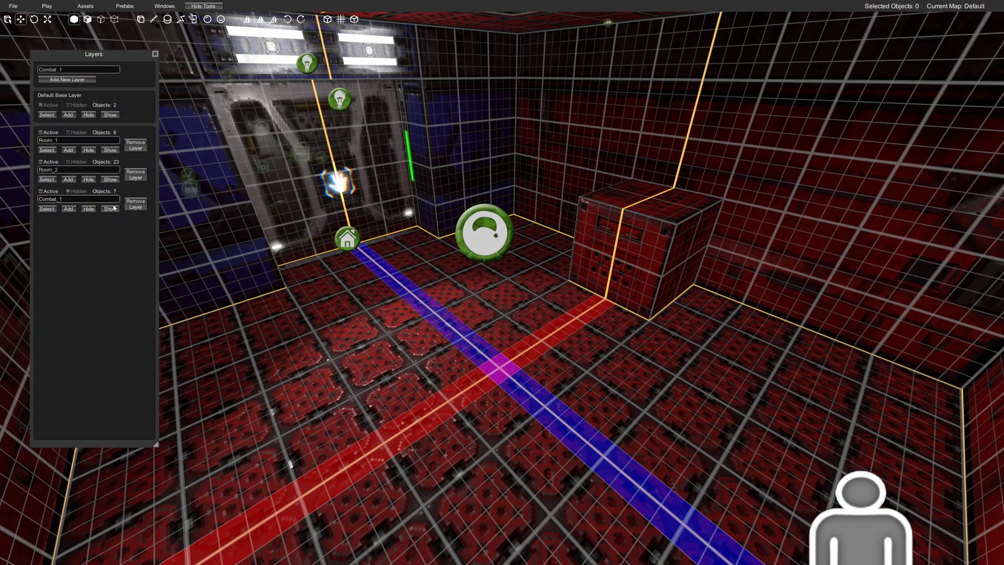
left_click(110, 209)
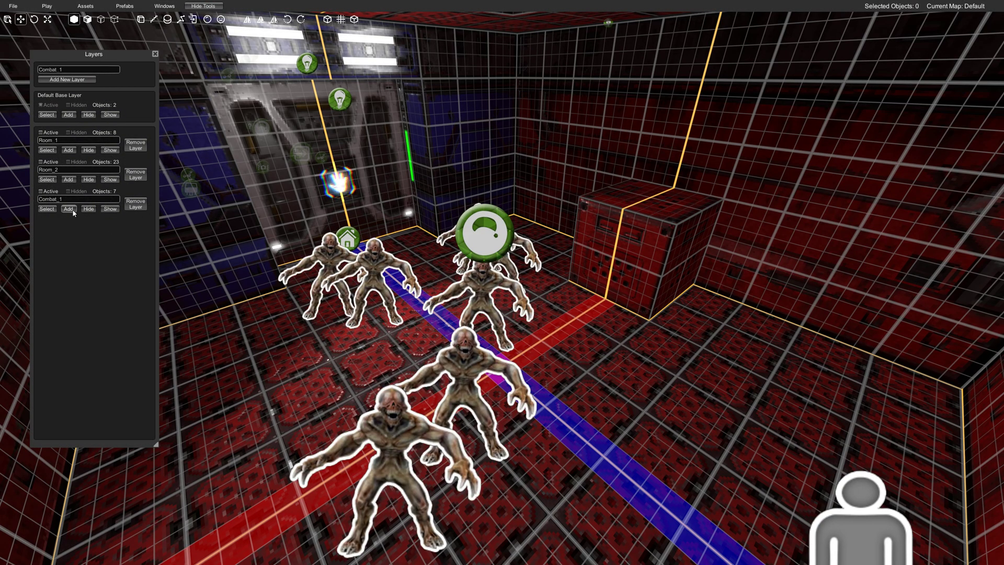
left_click(89, 209)
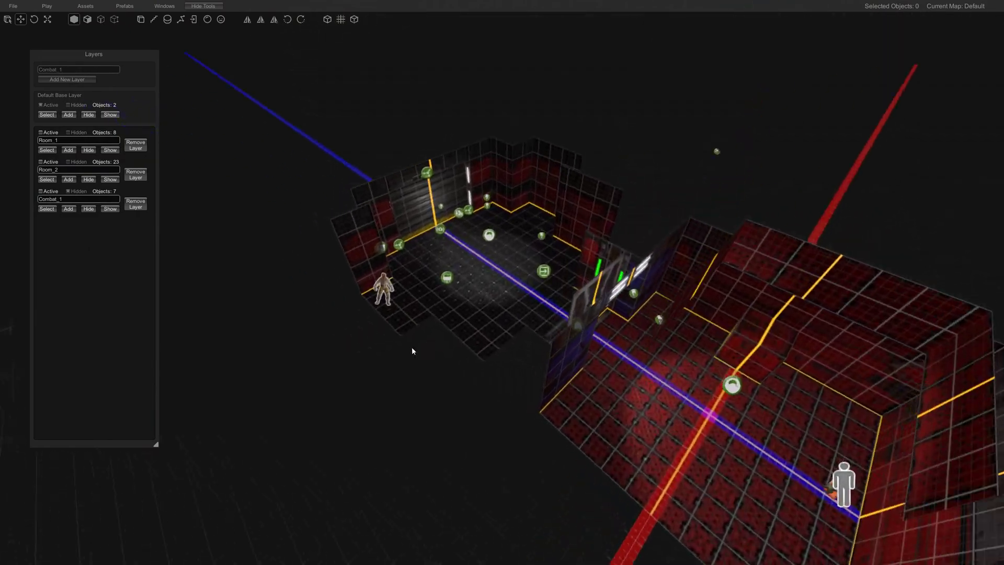
- Select the large metal door brush at the far end of the dark-floored room
key("w")
right_click_drag(412, 347, 447, 264)
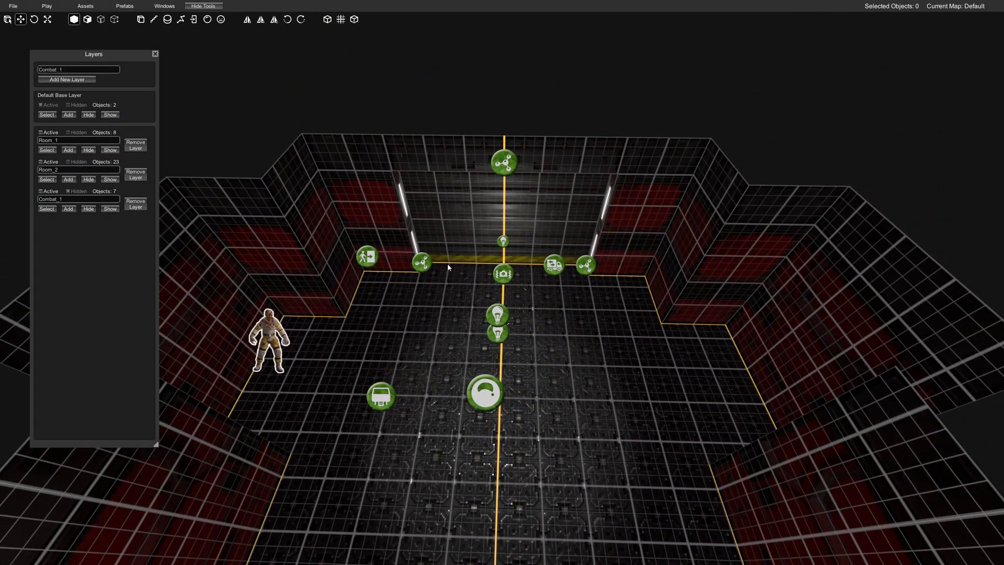
left_click(484, 228)
right_click_drag(484, 228, 453, 236)
key("w")
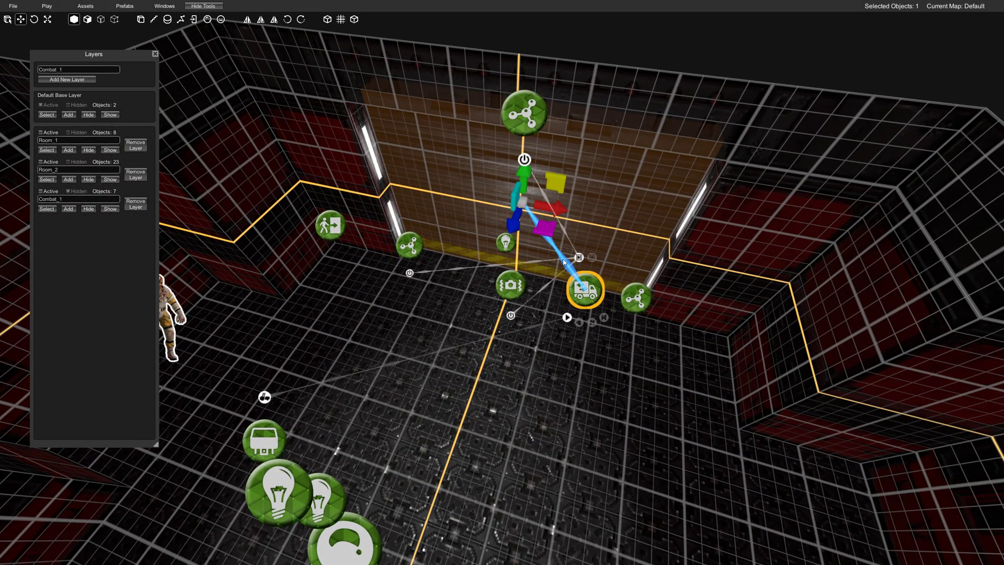
- Create a new layer named Door_1
double_click(56, 66)
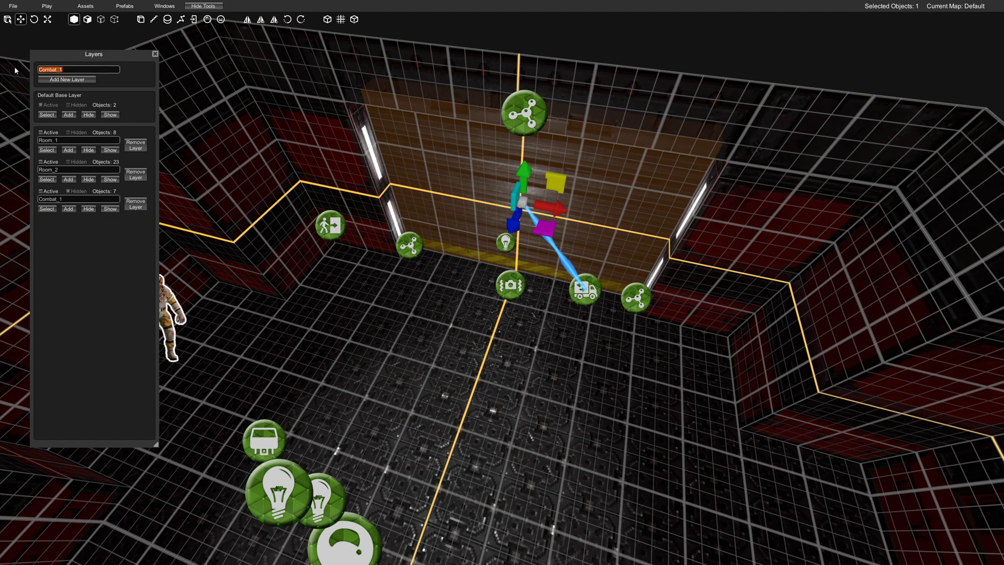
type("do")
key("BackSpace")
key("BackSpace")
type("Door_1")
left_click(47, 80)
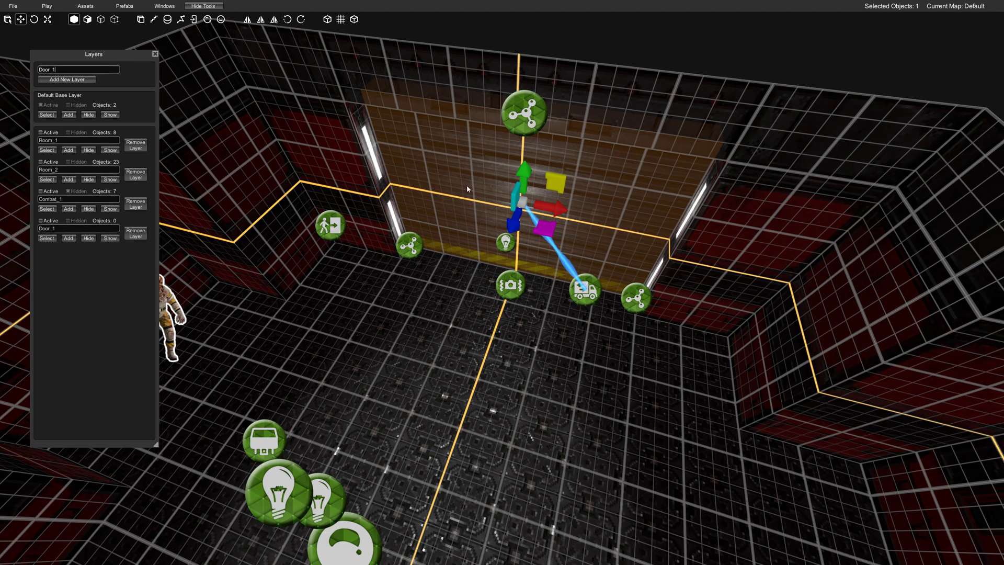
- Add the door's particle, light, camera shake and mover entities plus its floor strip to the Door_1 layer and hide it
left_click(418, 242)
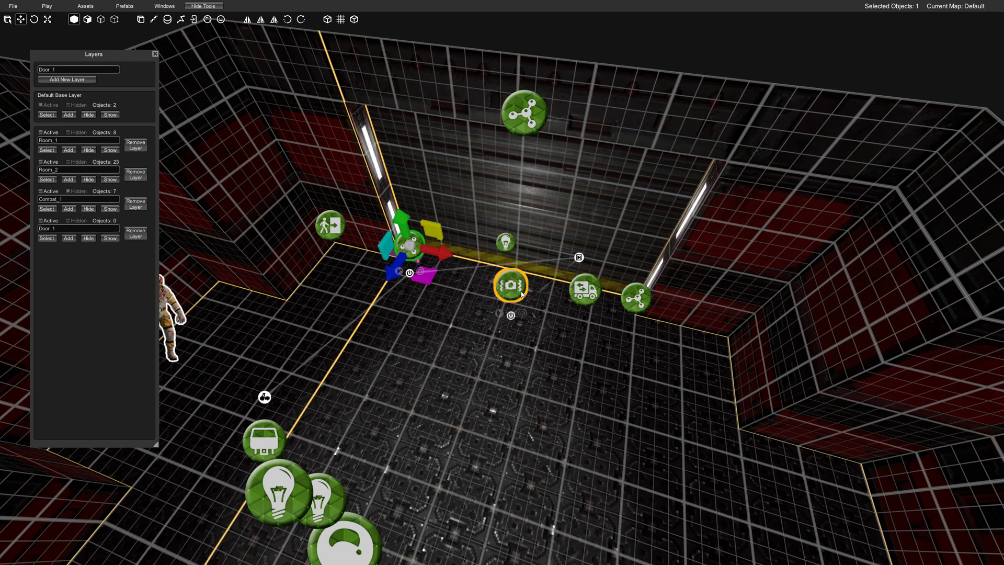
scroll(539, 302, "up", 3)
left_click_drag(582, 332, 658, 368, "shift")
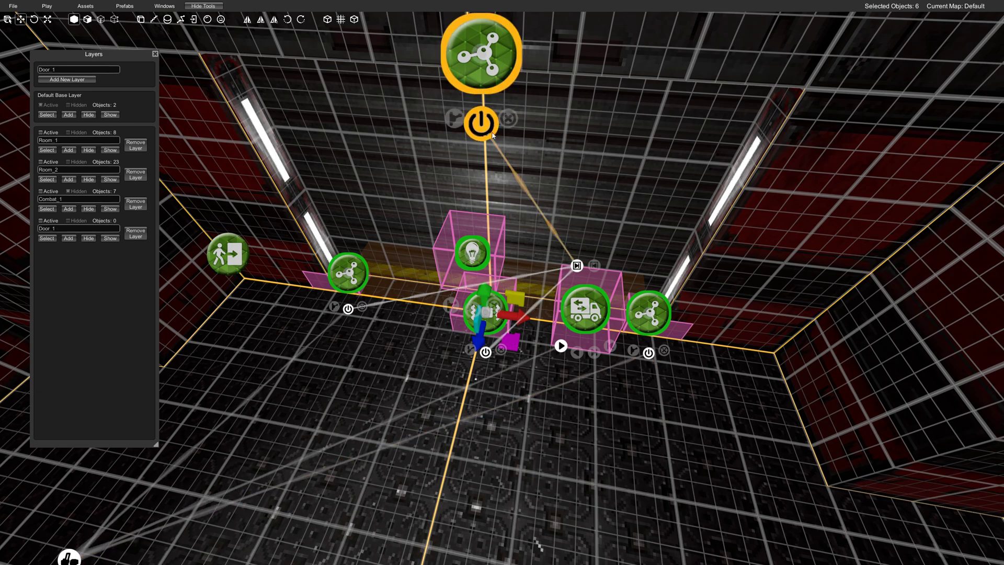
left_click(479, 58, "shift")
left_click(66, 238)
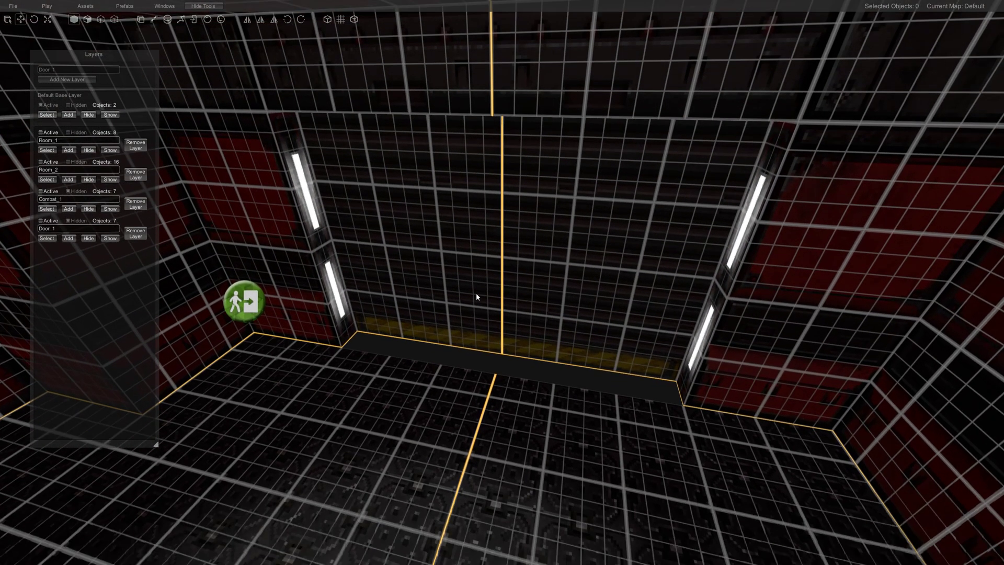
- Add the large door brush itself to the Door_1 layer and view the room with that layer hidden
left_click(476, 296)
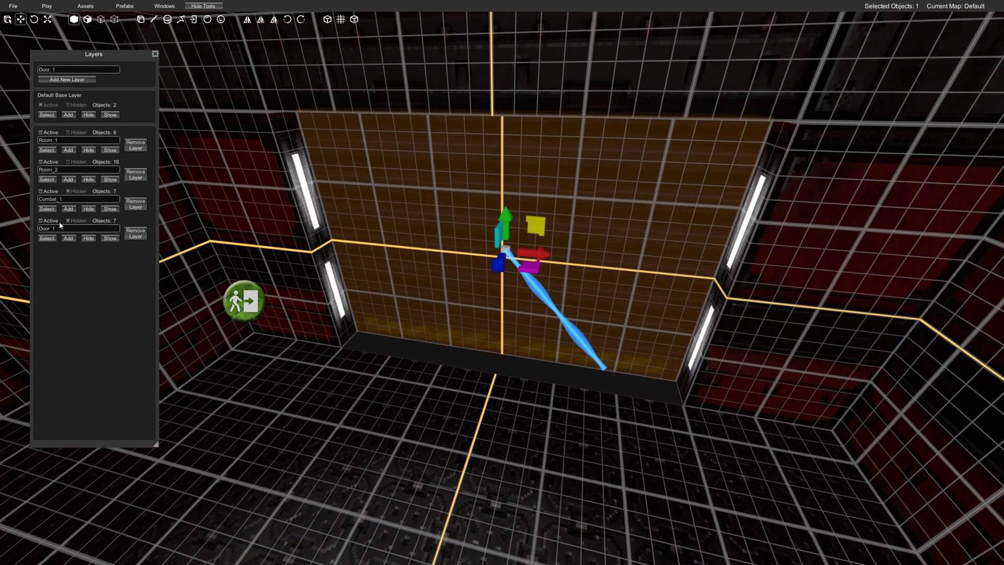
left_click(64, 240)
left_click(425, 293)
right_click_drag(426, 292, 633, 302)
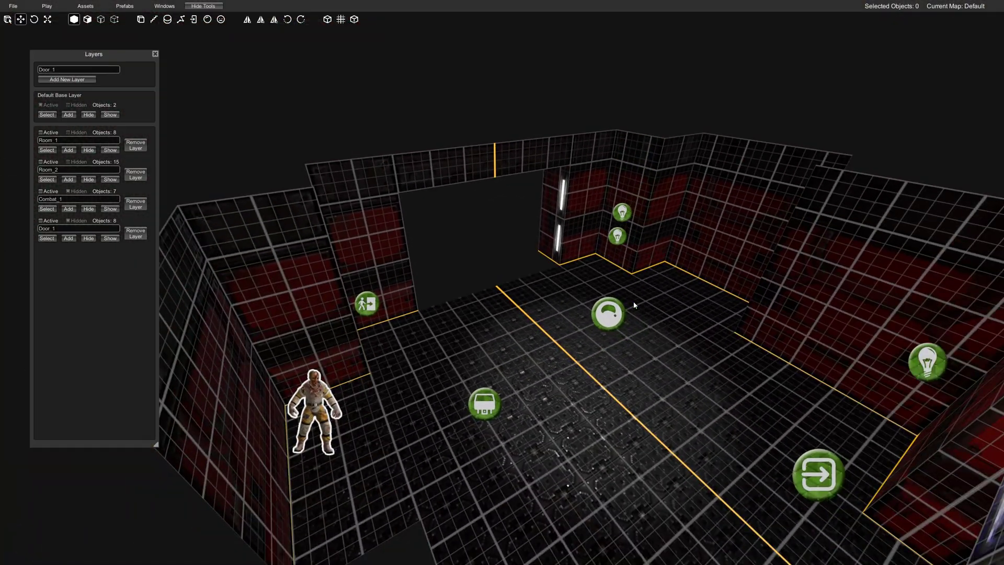
- Show the Door_1 layer again and reposition the Layers window
left_click(116, 240)
right_click_drag(434, 319, 581, 321)
left_click_drag(79, 57, 67, 45)
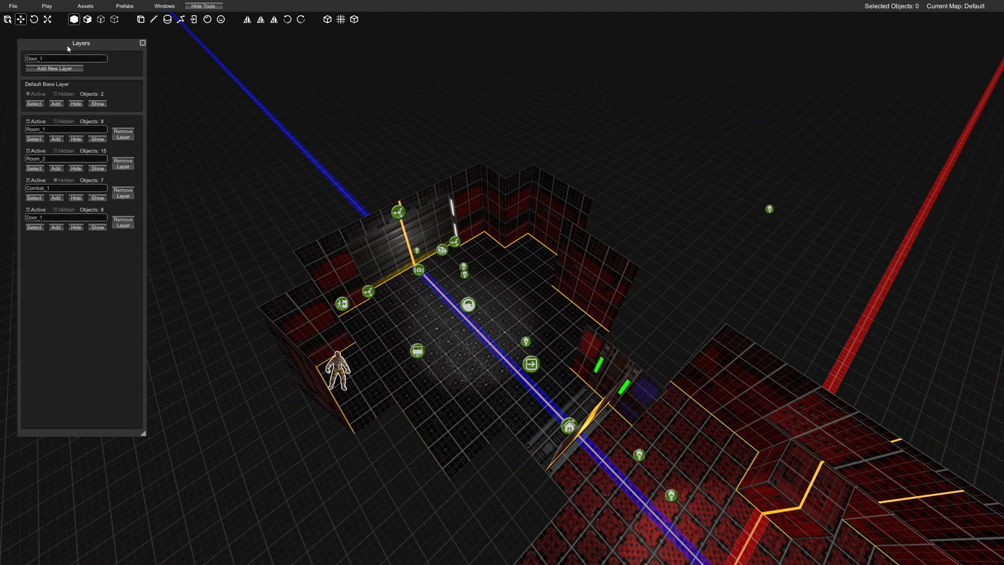
- Select all objects of the Door_1 layer and isolate them from the rest of the map
left_click(38, 229)
right_click_drag(471, 330, 473, 367)
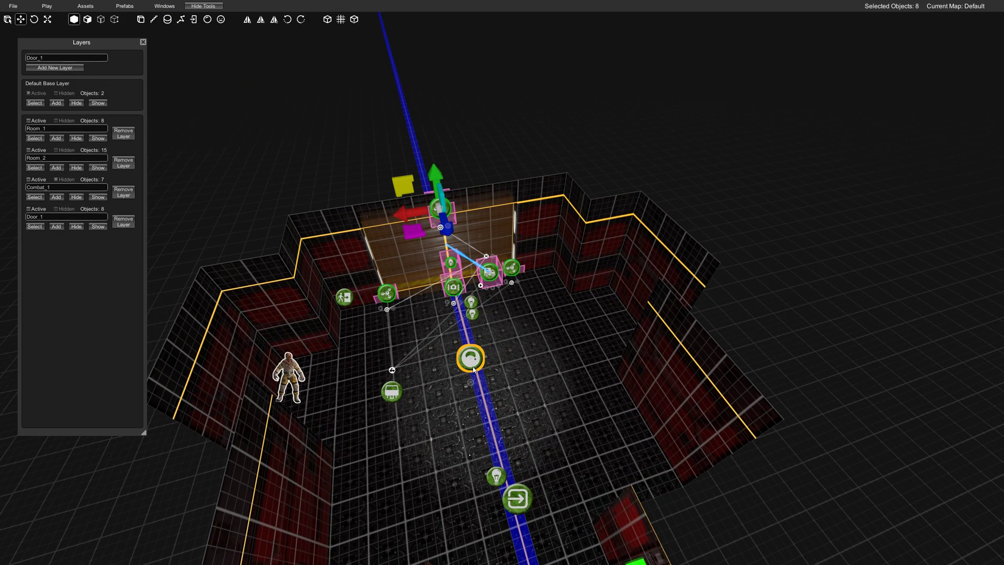
key("shift+h")
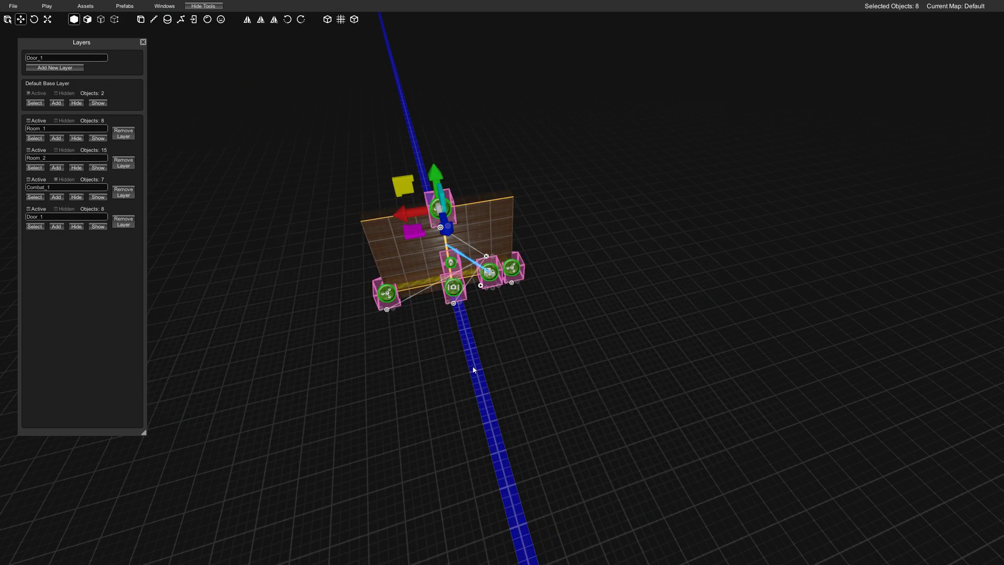
right_click_drag(473, 366, 452, 321)
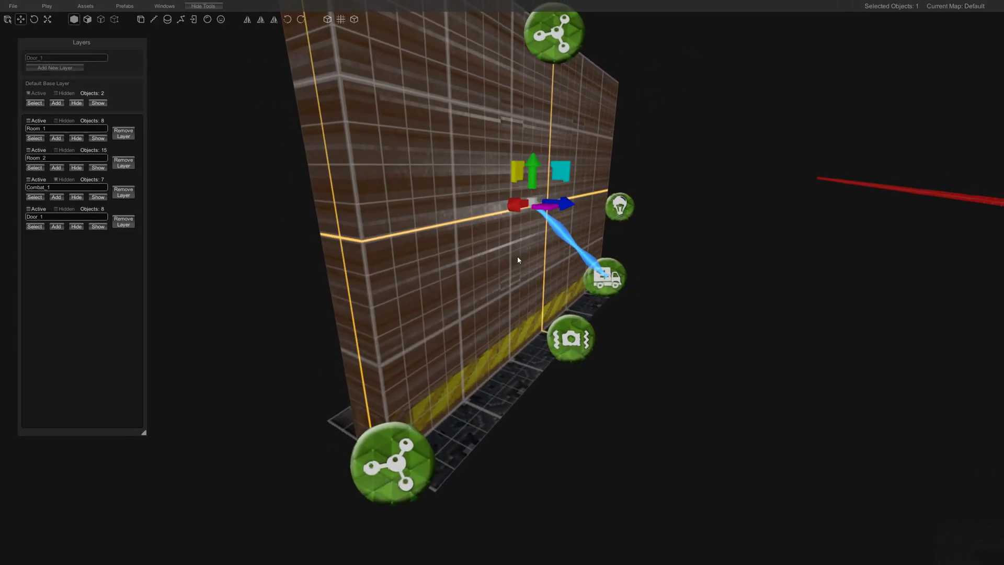
- Delete the two narrow side faces of the isolated door brush and return to object selection
key("2")
left_click(497, 211)
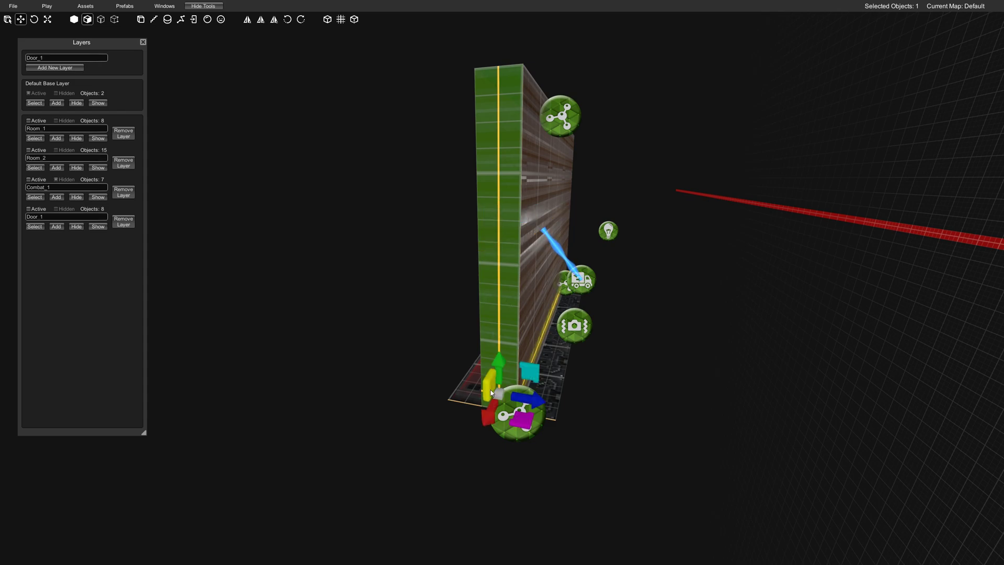
key("Delete")
right_click_drag(491, 391, 238, 388)
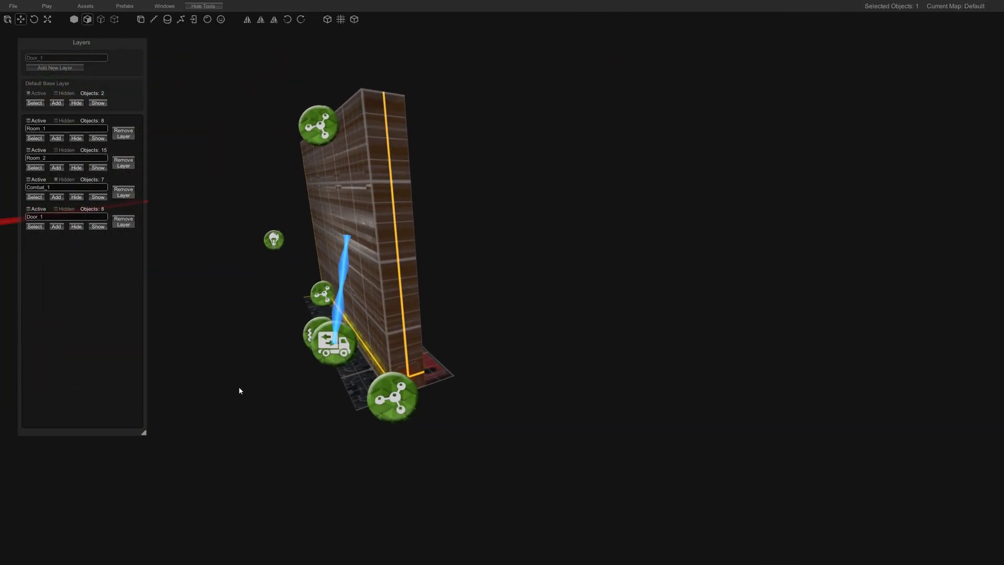
left_click(418, 375)
key("Delete")
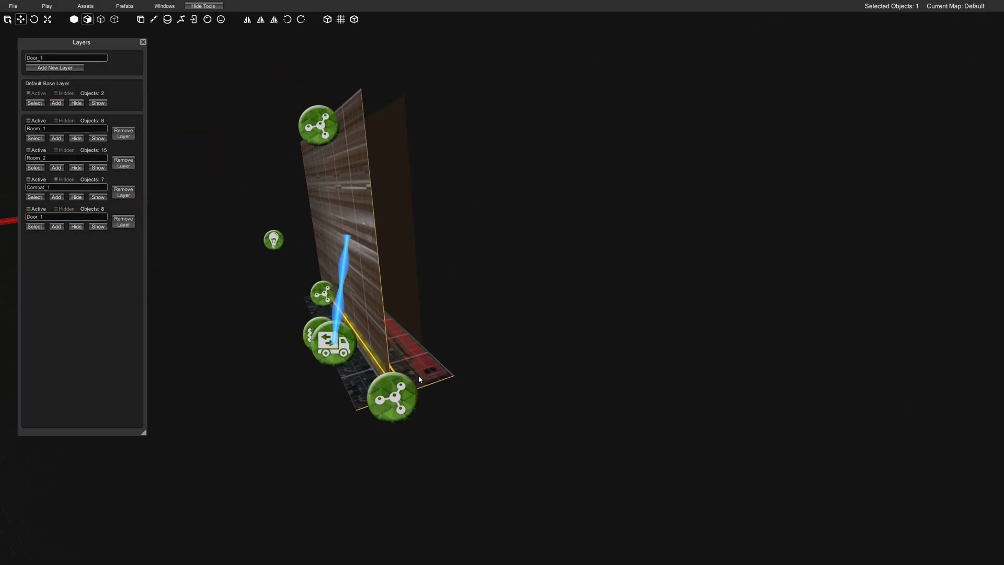
key("1")
left_click(408, 386)
right_click_drag(408, 386, 578, 387)
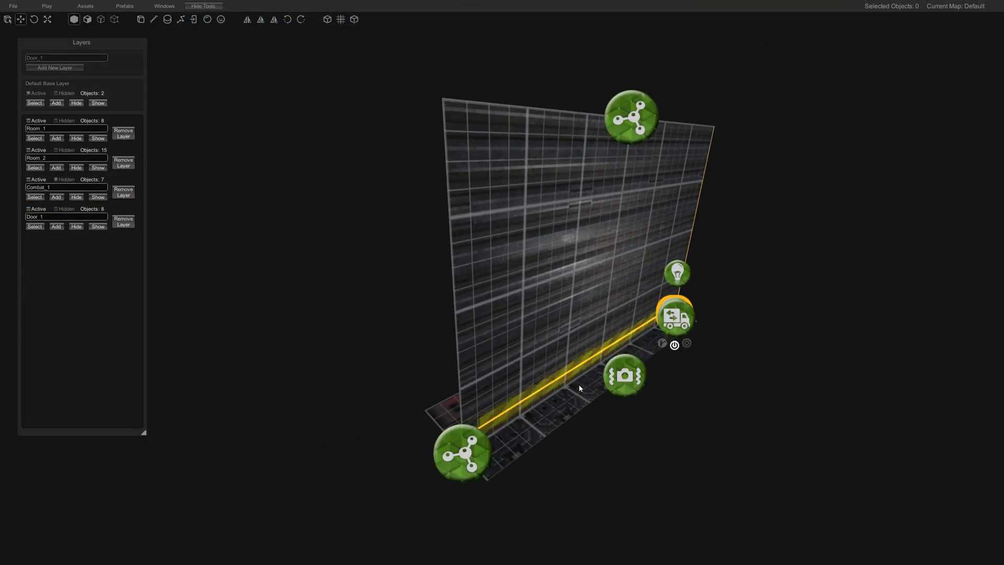
- Unhide the rest of the map and move the door's floor strip into the Room_2 layer
key("Escape")
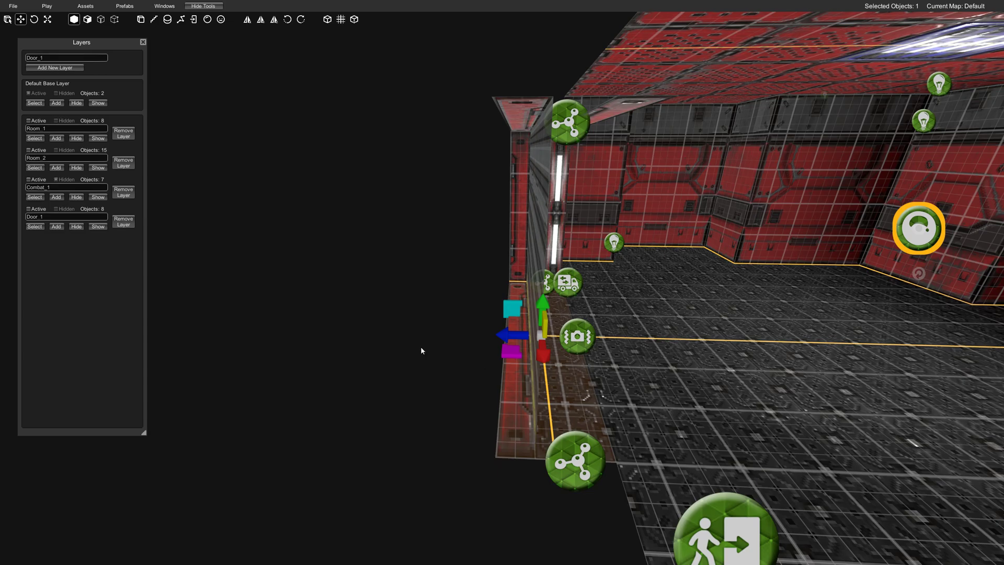
middle_click_drag(421, 350, 392, 364)
middle_click_drag(457, 393, 320, 282)
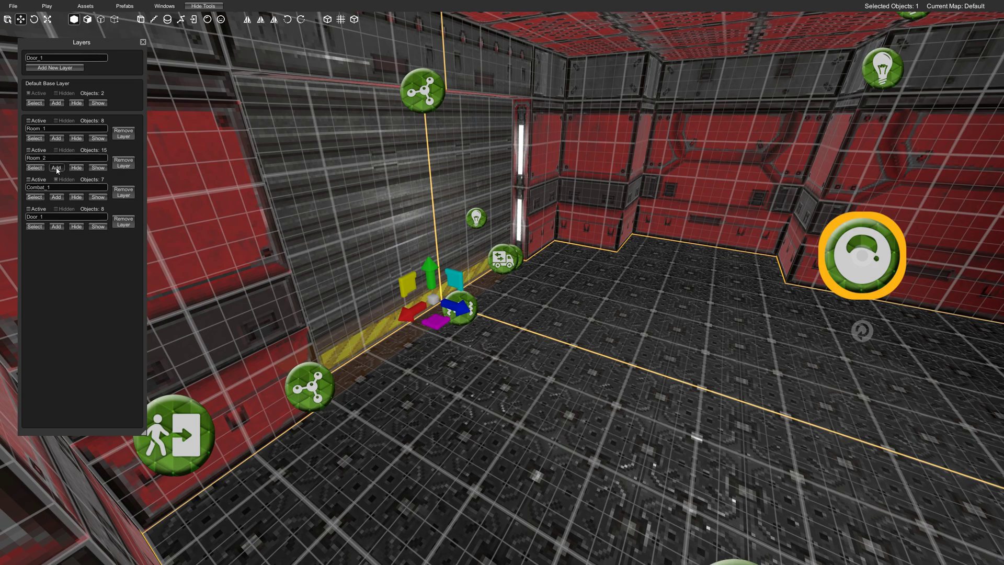
left_click(35, 168)
- Hide the Room_2 layer and preview the remaining geometry without the editor overlays
left_click(76, 167)
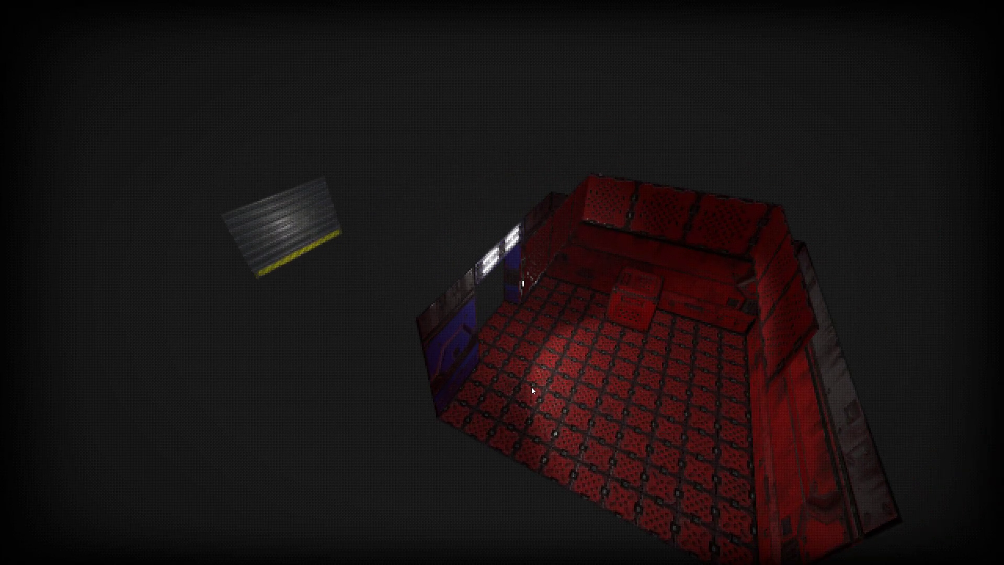
key("Tab")
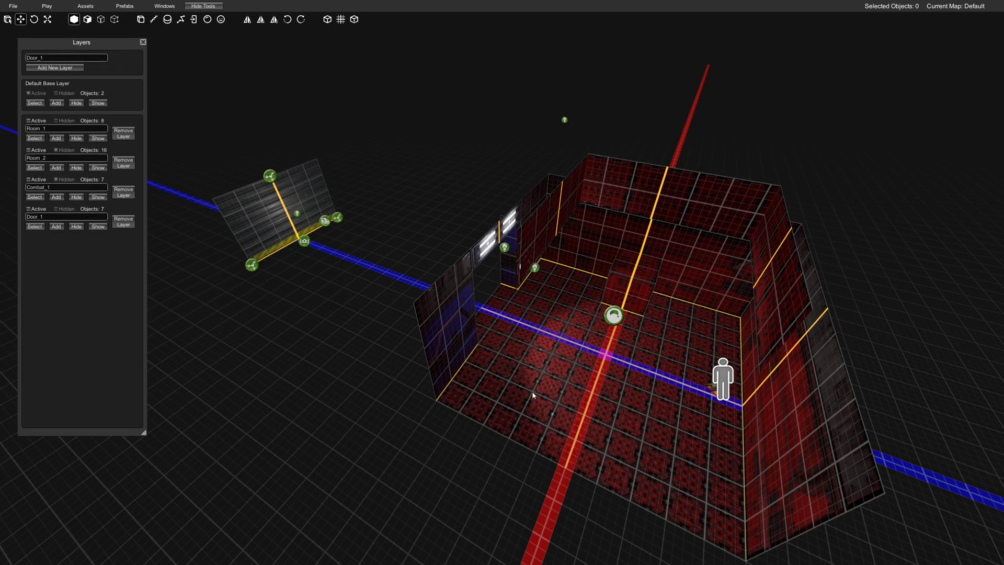